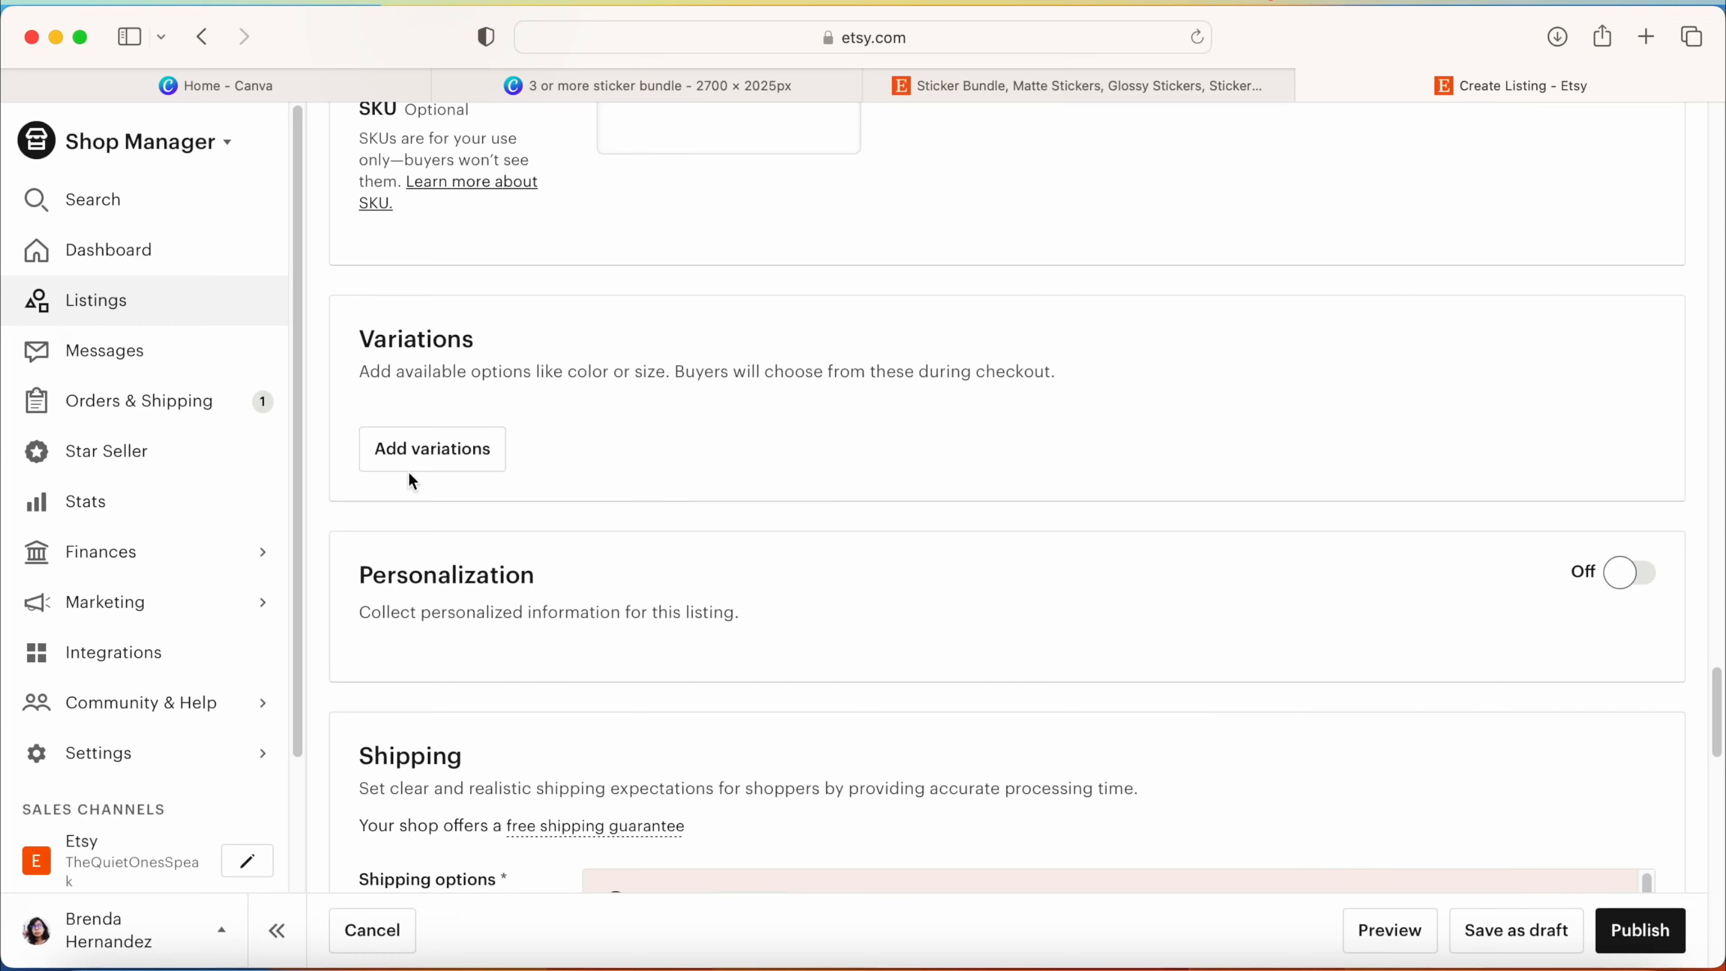
Step: Add a Material variation to the listing with two custom options, Glossy and Matte
{"action": "left_click", "coordinate": [437, 463]}
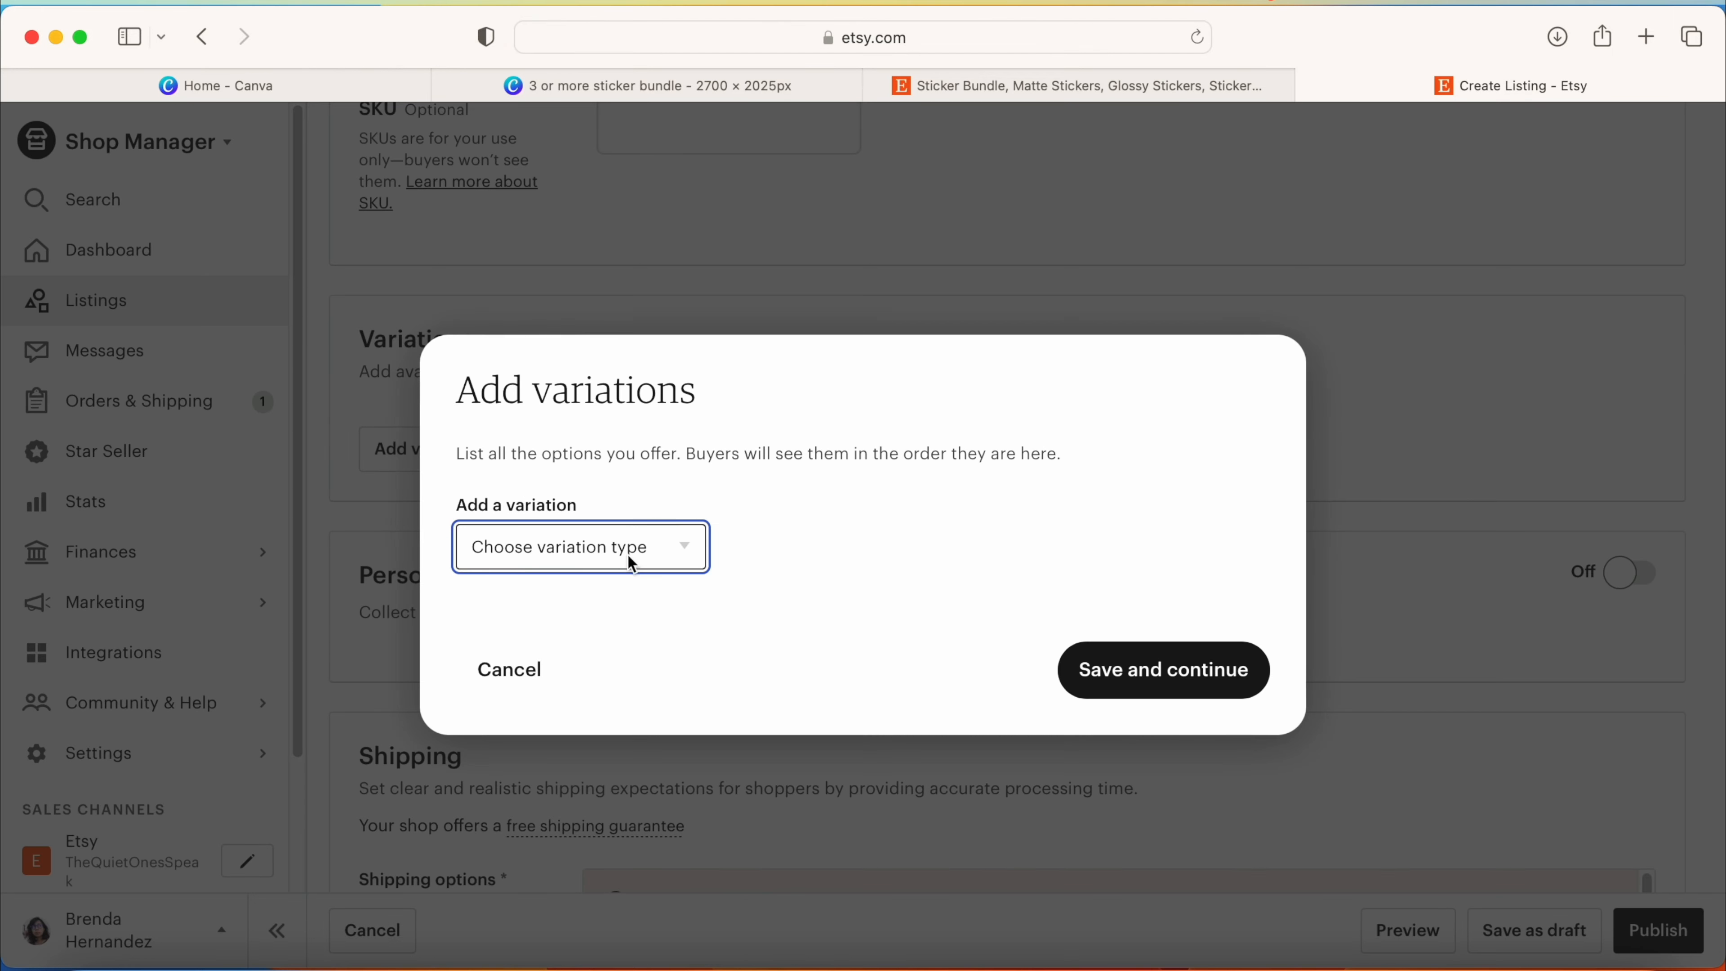
{"action": "left_click", "coordinate": [687, 552]}
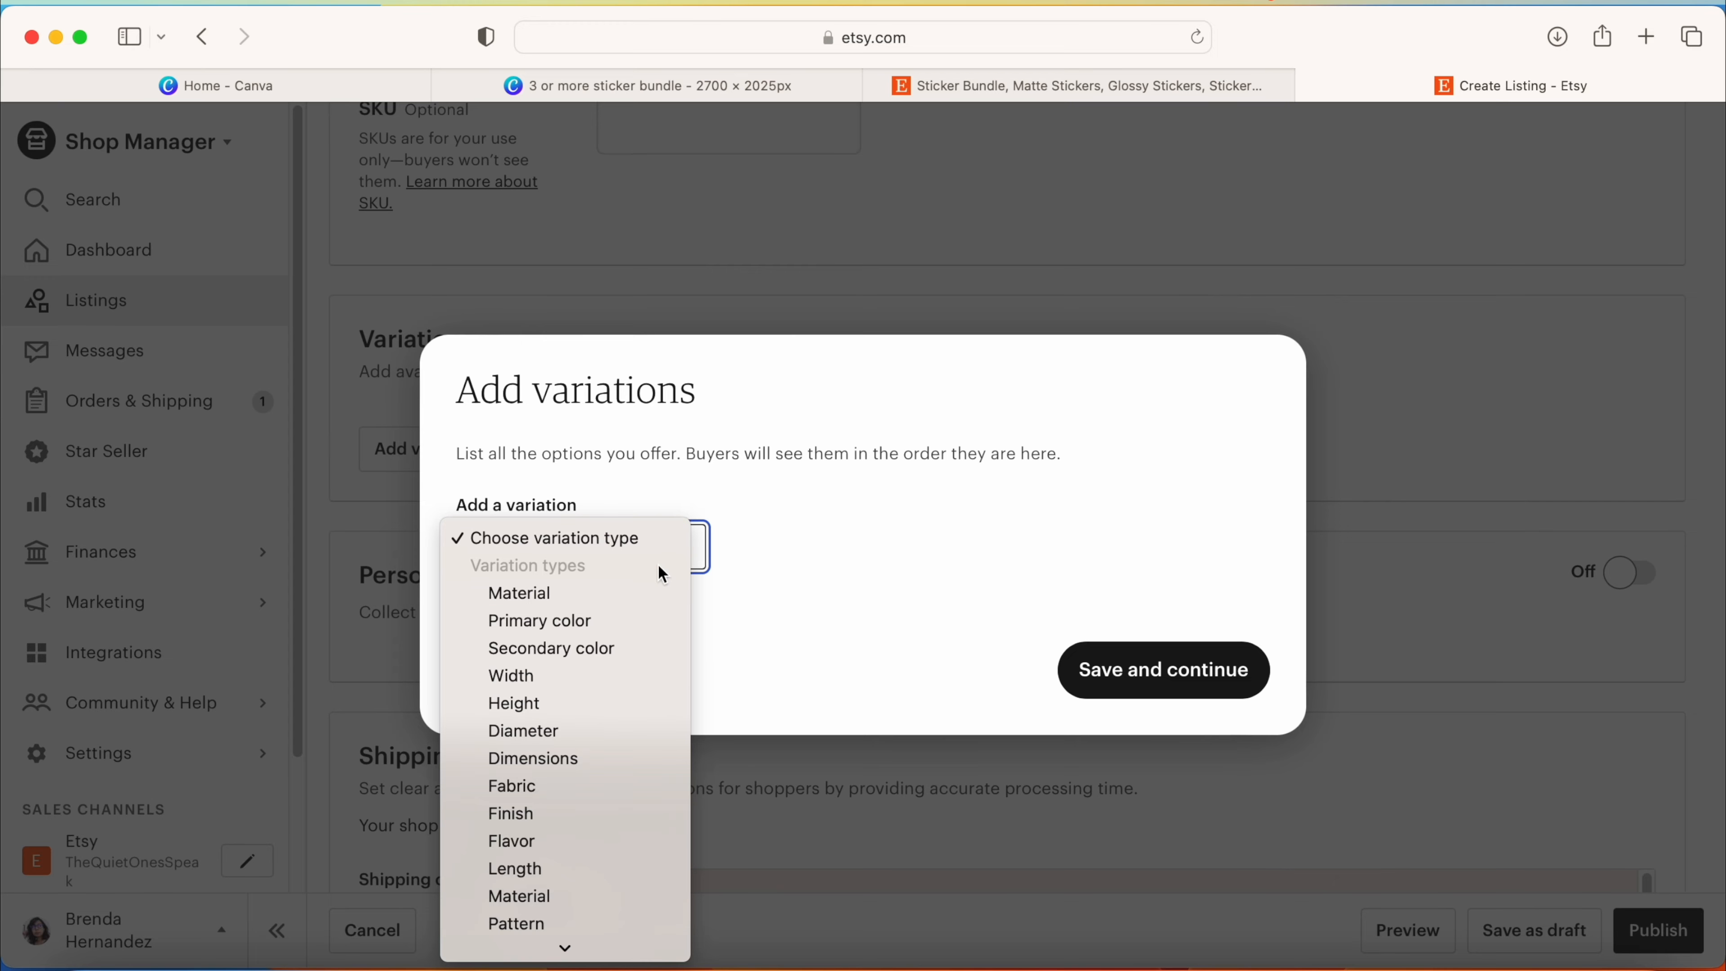
{"action": "left_click", "coordinate": [662, 593]}
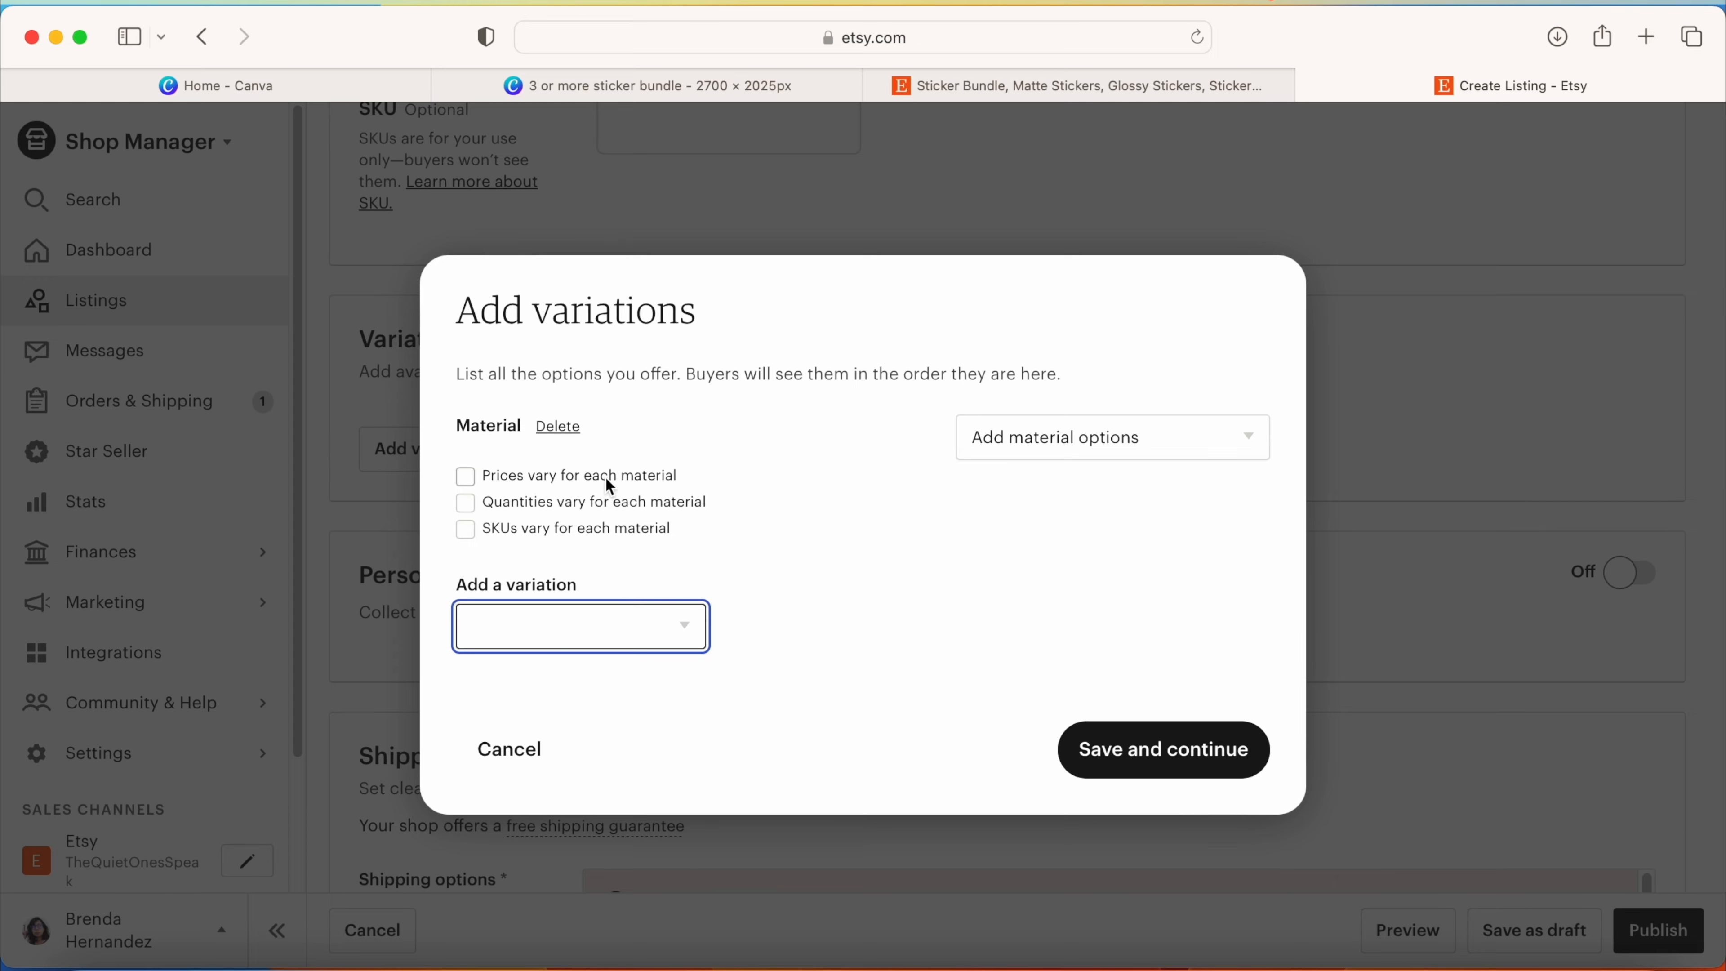
{"action": "left_click", "coordinate": [1055, 446]}
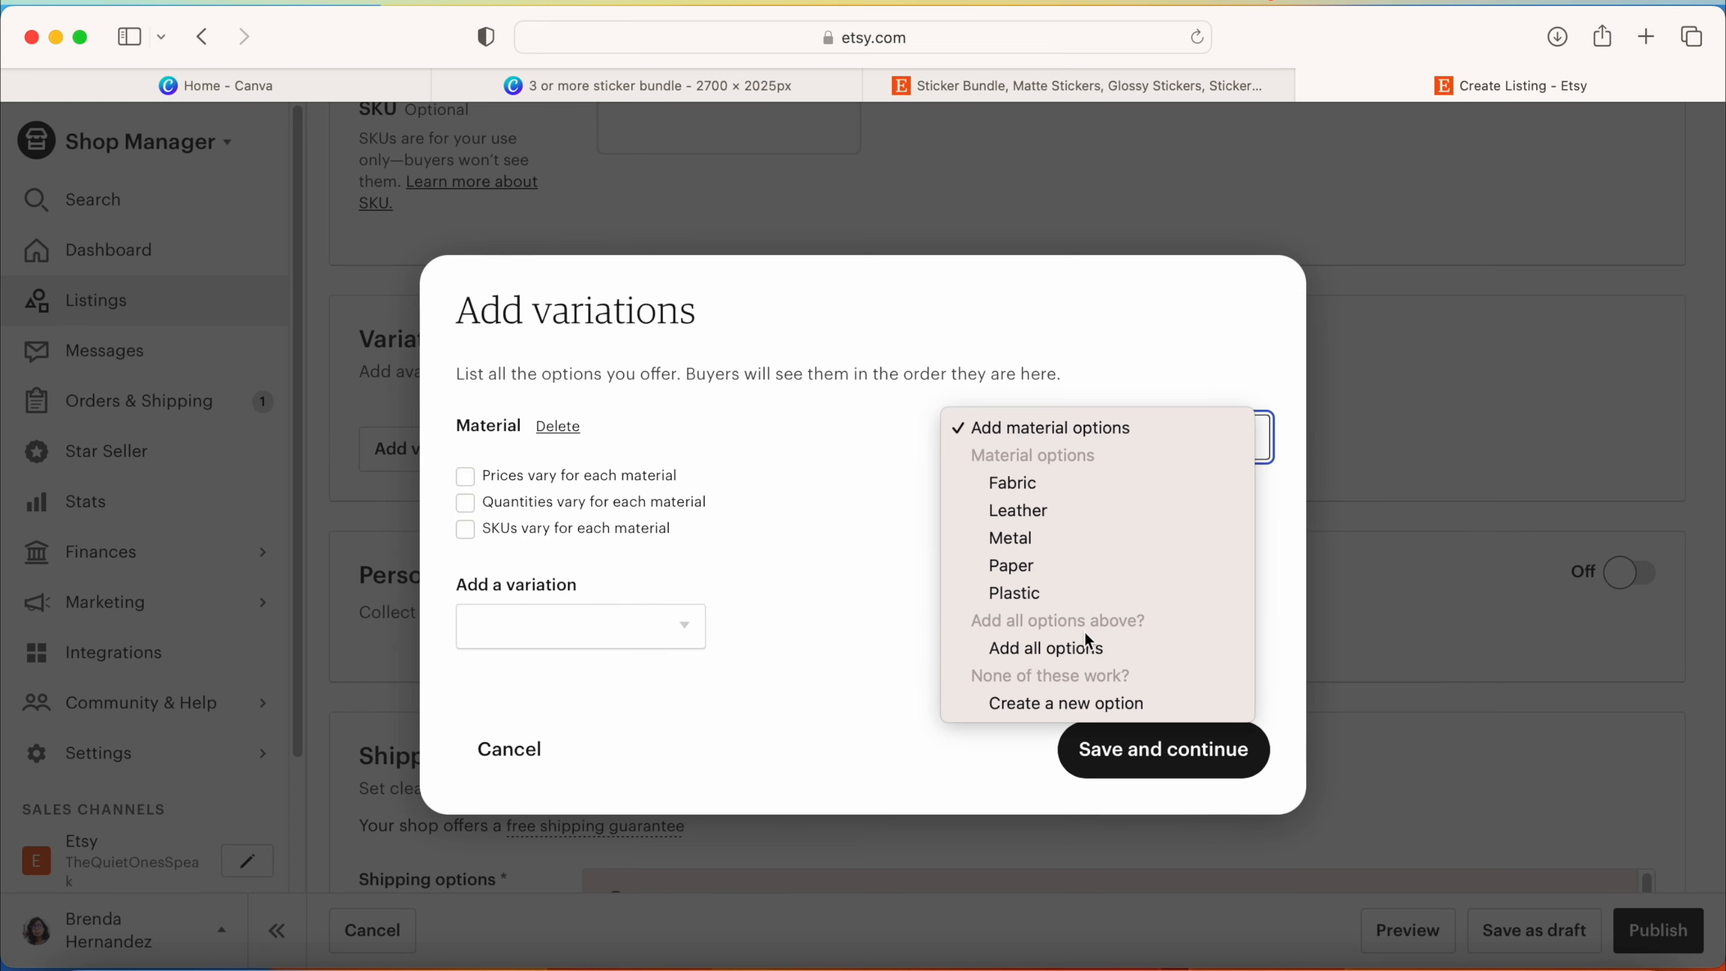
{"action": "left_click", "coordinate": [1020, 704]}
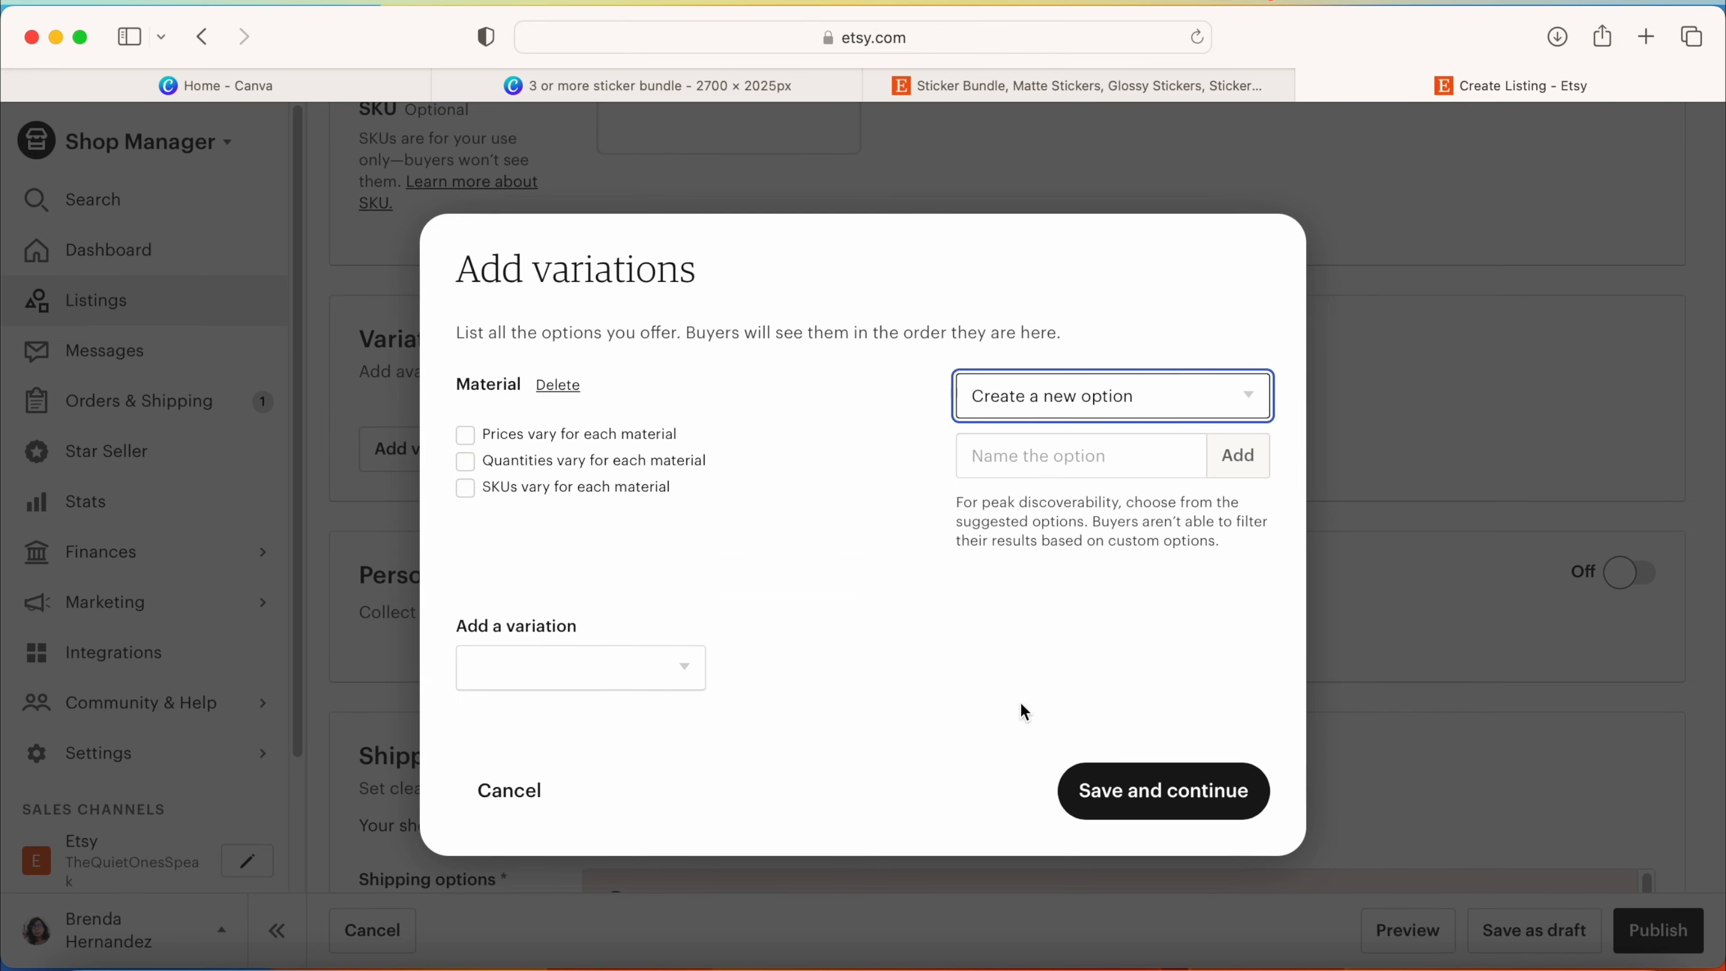
{"action": "left_click", "coordinate": [1054, 476]}
{"action": "type", "text": "Glossy"}
{"action": "key", "text": "Return"}
{"action": "type", "text": "Matte"}
{"action": "key", "text": "Return"}
Step: Create a second, custom variation named Quantity
{"action": "left_click", "coordinate": [612, 718]}
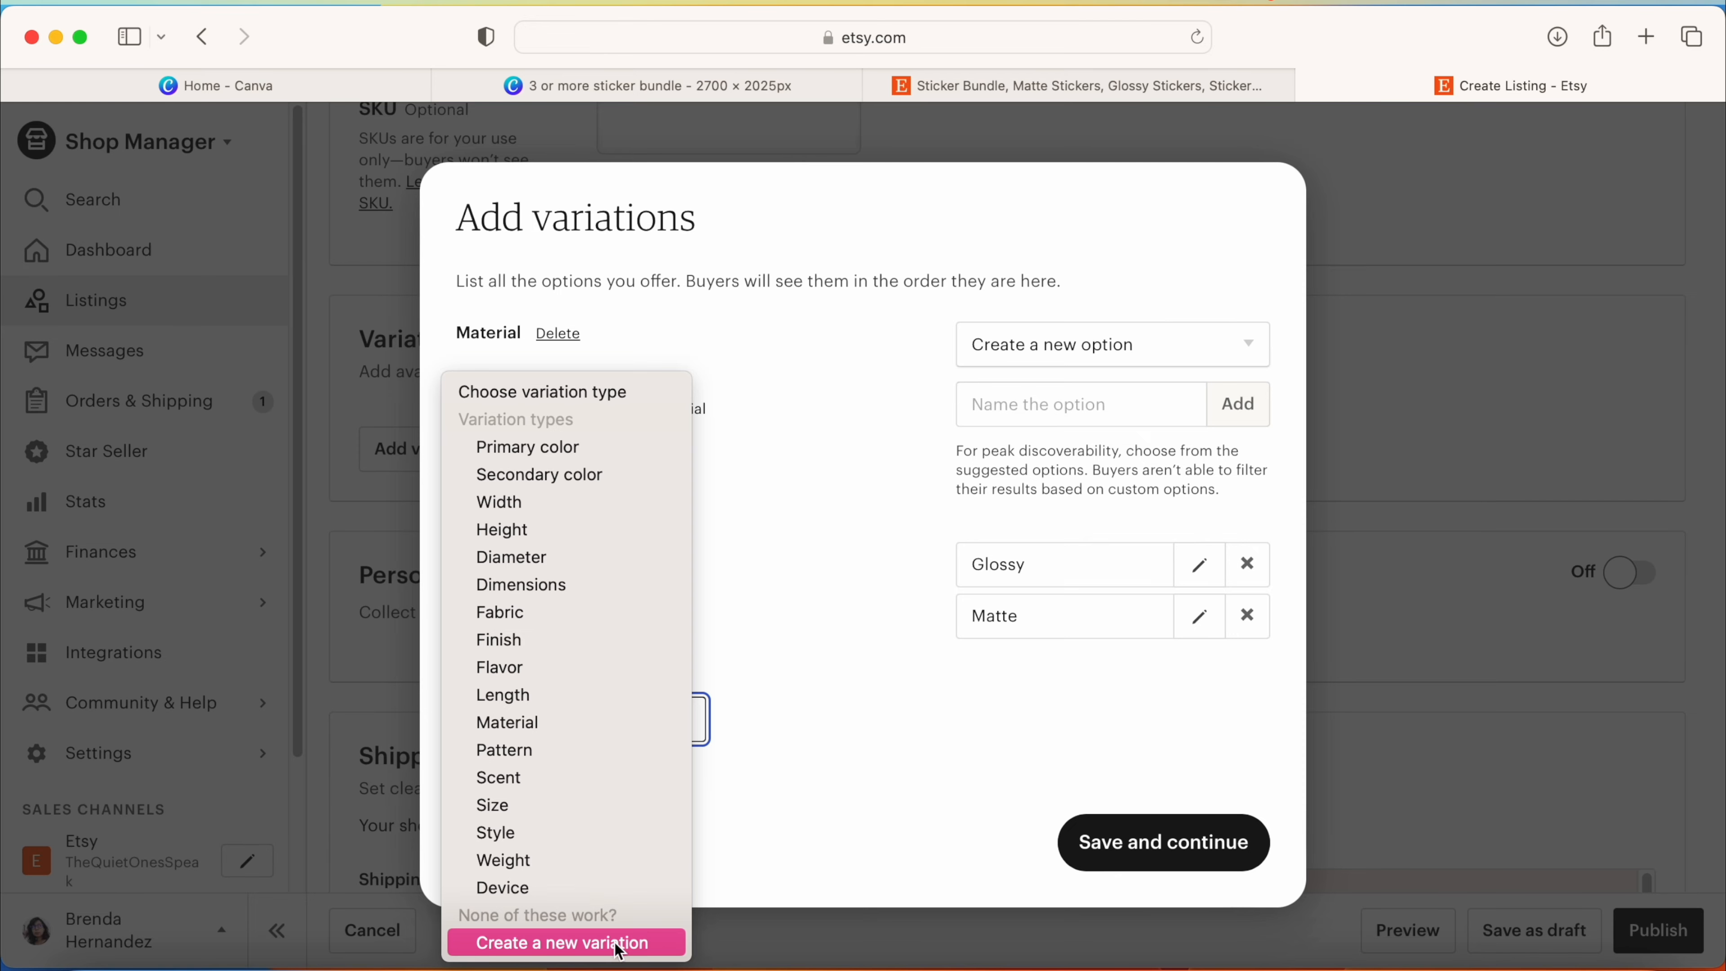
{"action": "left_click", "coordinate": [616, 944]}
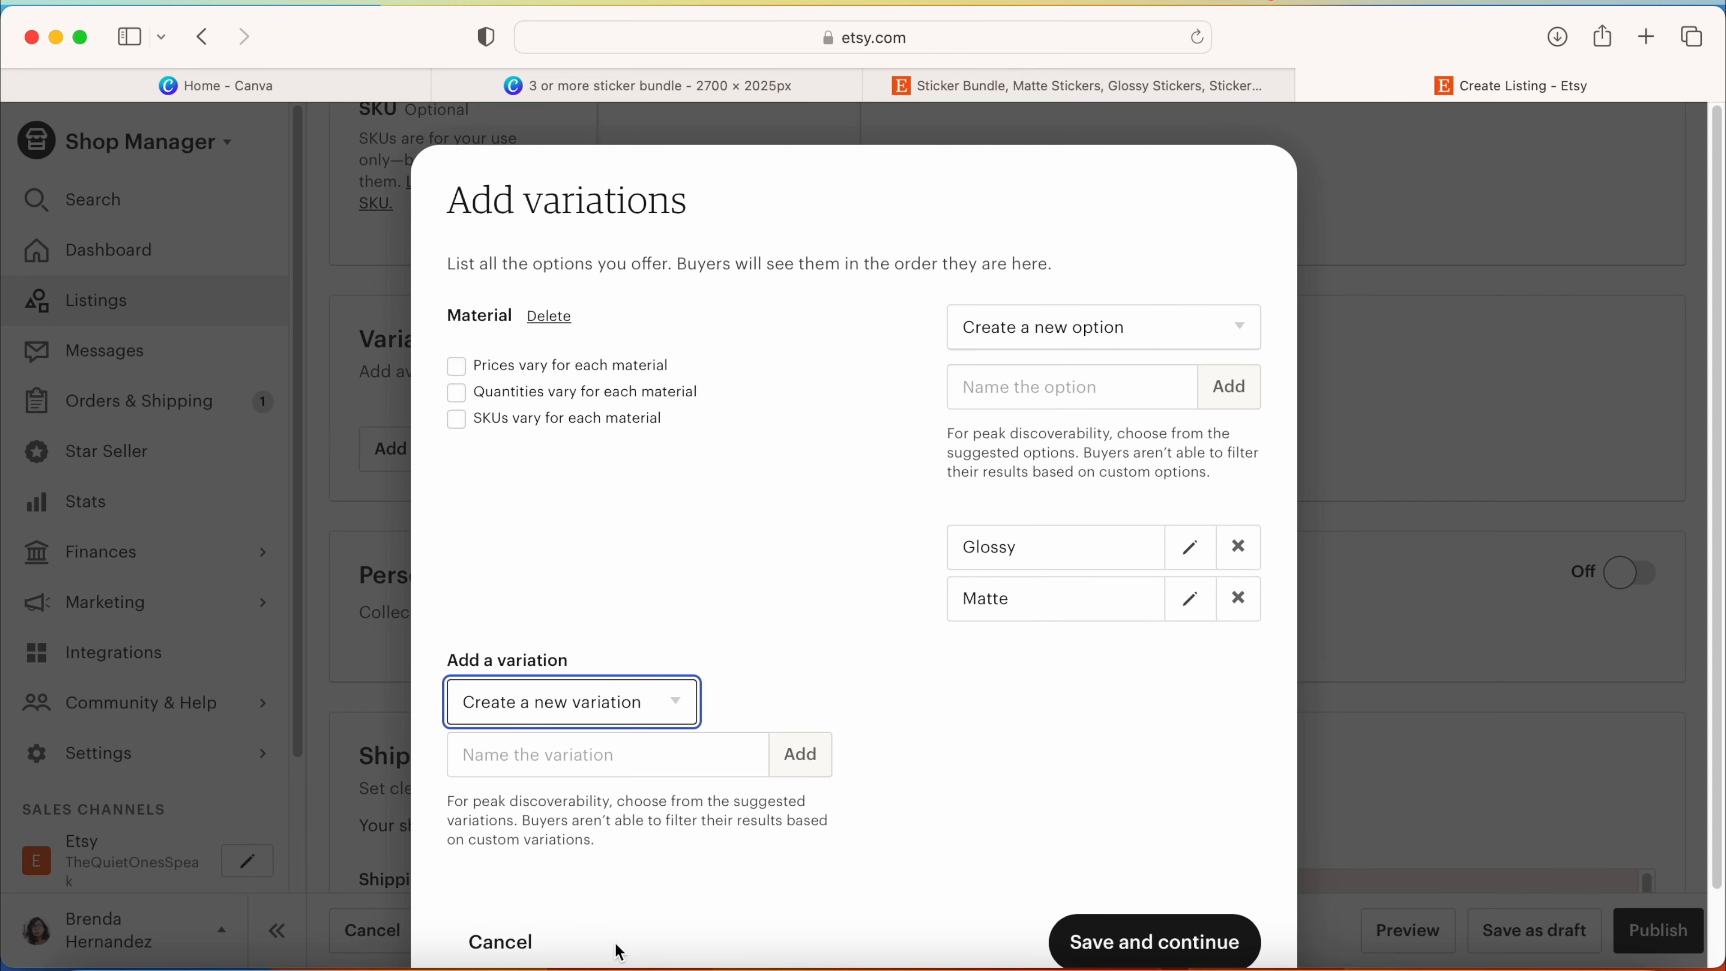
{"action": "left_click", "coordinate": [668, 771]}
{"action": "type", "text": "Quantity"}
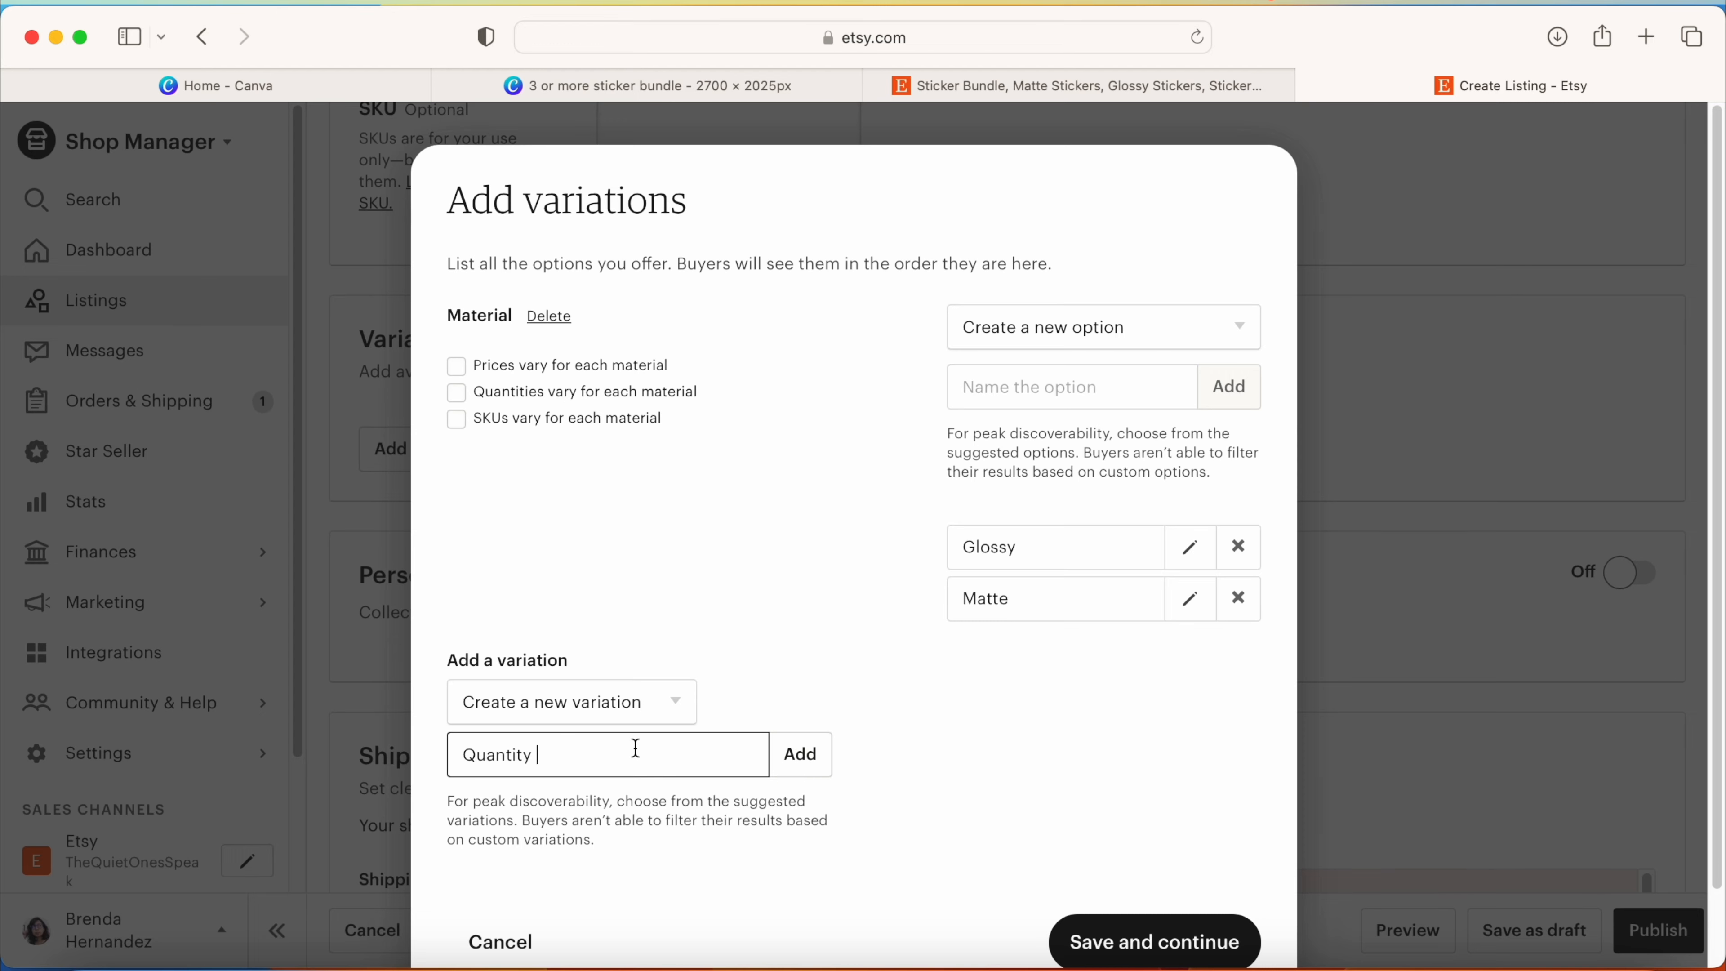
{"action": "left_click", "coordinate": [811, 768]}
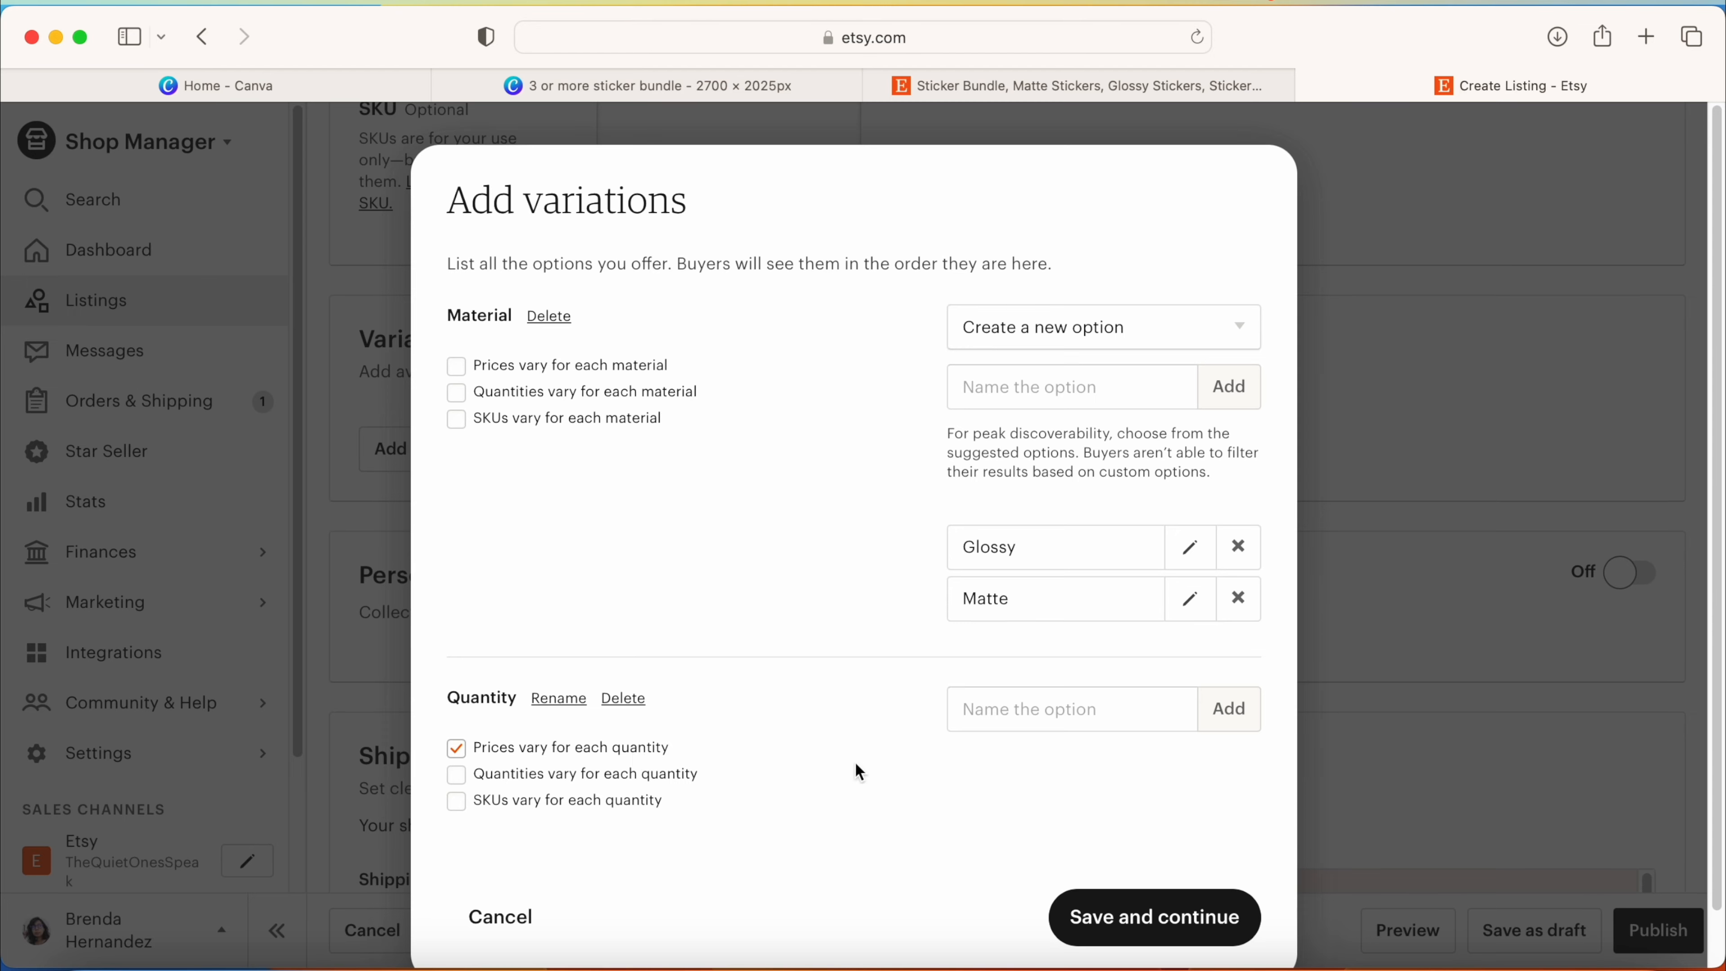
Step: Add the options 3 Stickers, 4 Stickers and 5 Stickers to the Quantity variation and save the variations
{"action": "left_click", "coordinate": [1074, 707]}
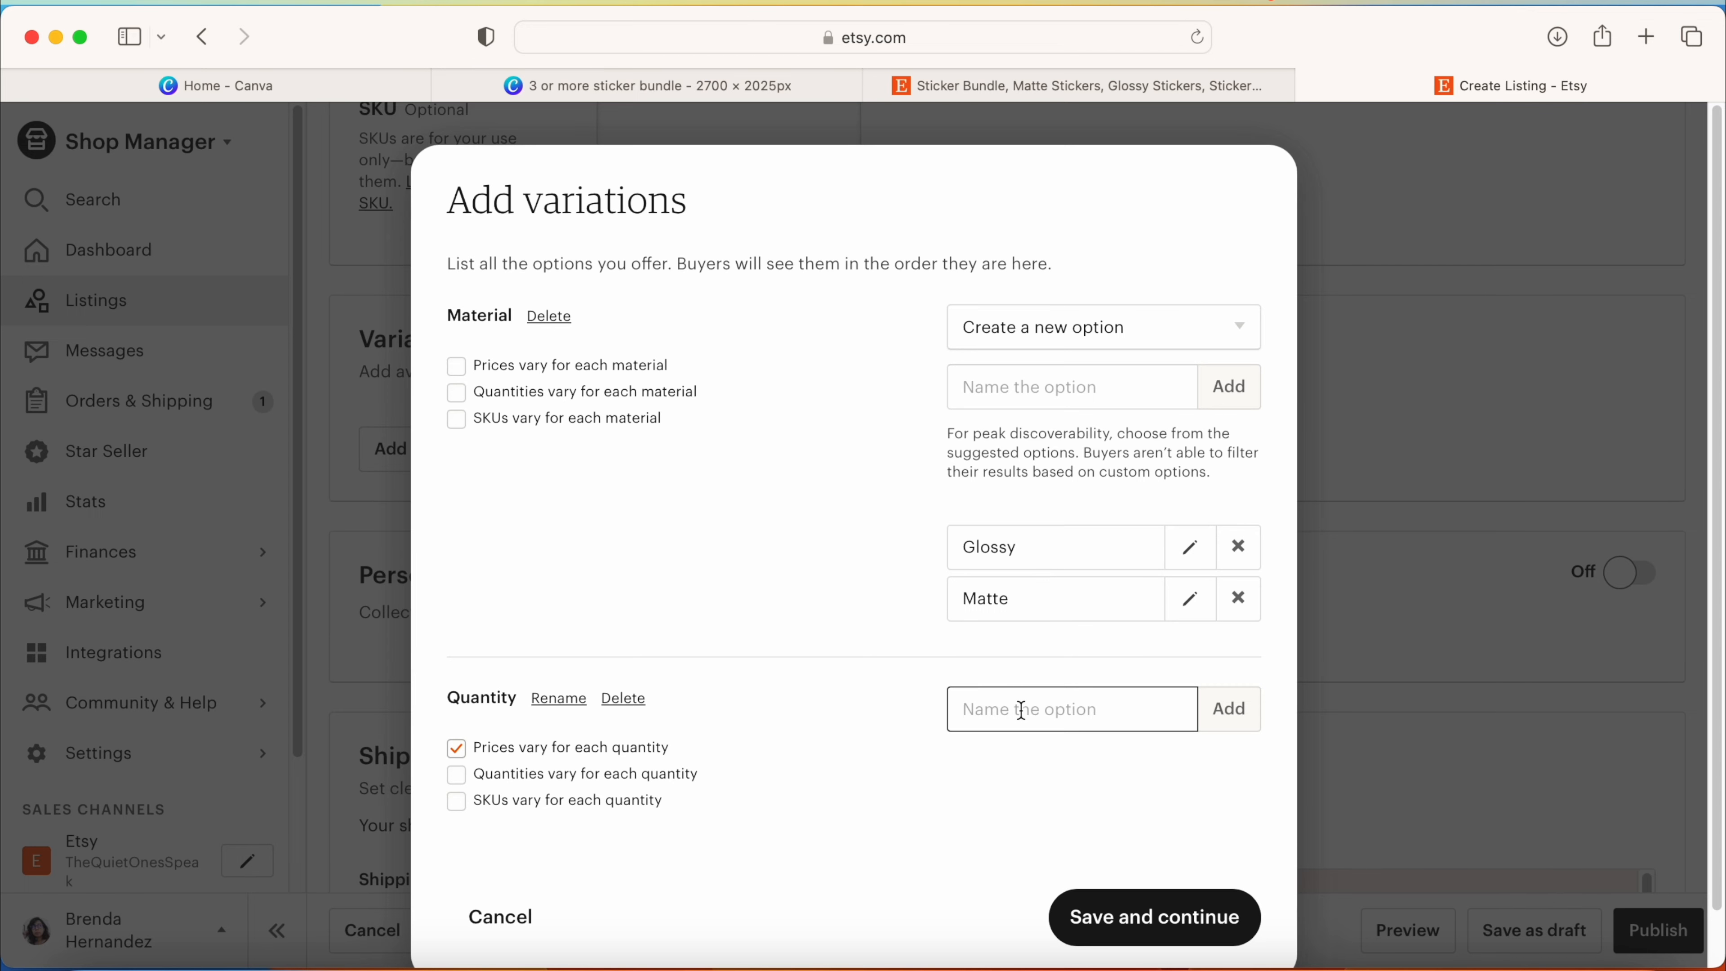
{"action": "type", "text": "3 Stickers"}
{"action": "key", "text": "Return"}
{"action": "type", "text": "4 Stickers"}
{"action": "key", "text": "Return"}
{"action": "type", "text": "5 Stickers"}
{"action": "key", "text": "Return"}
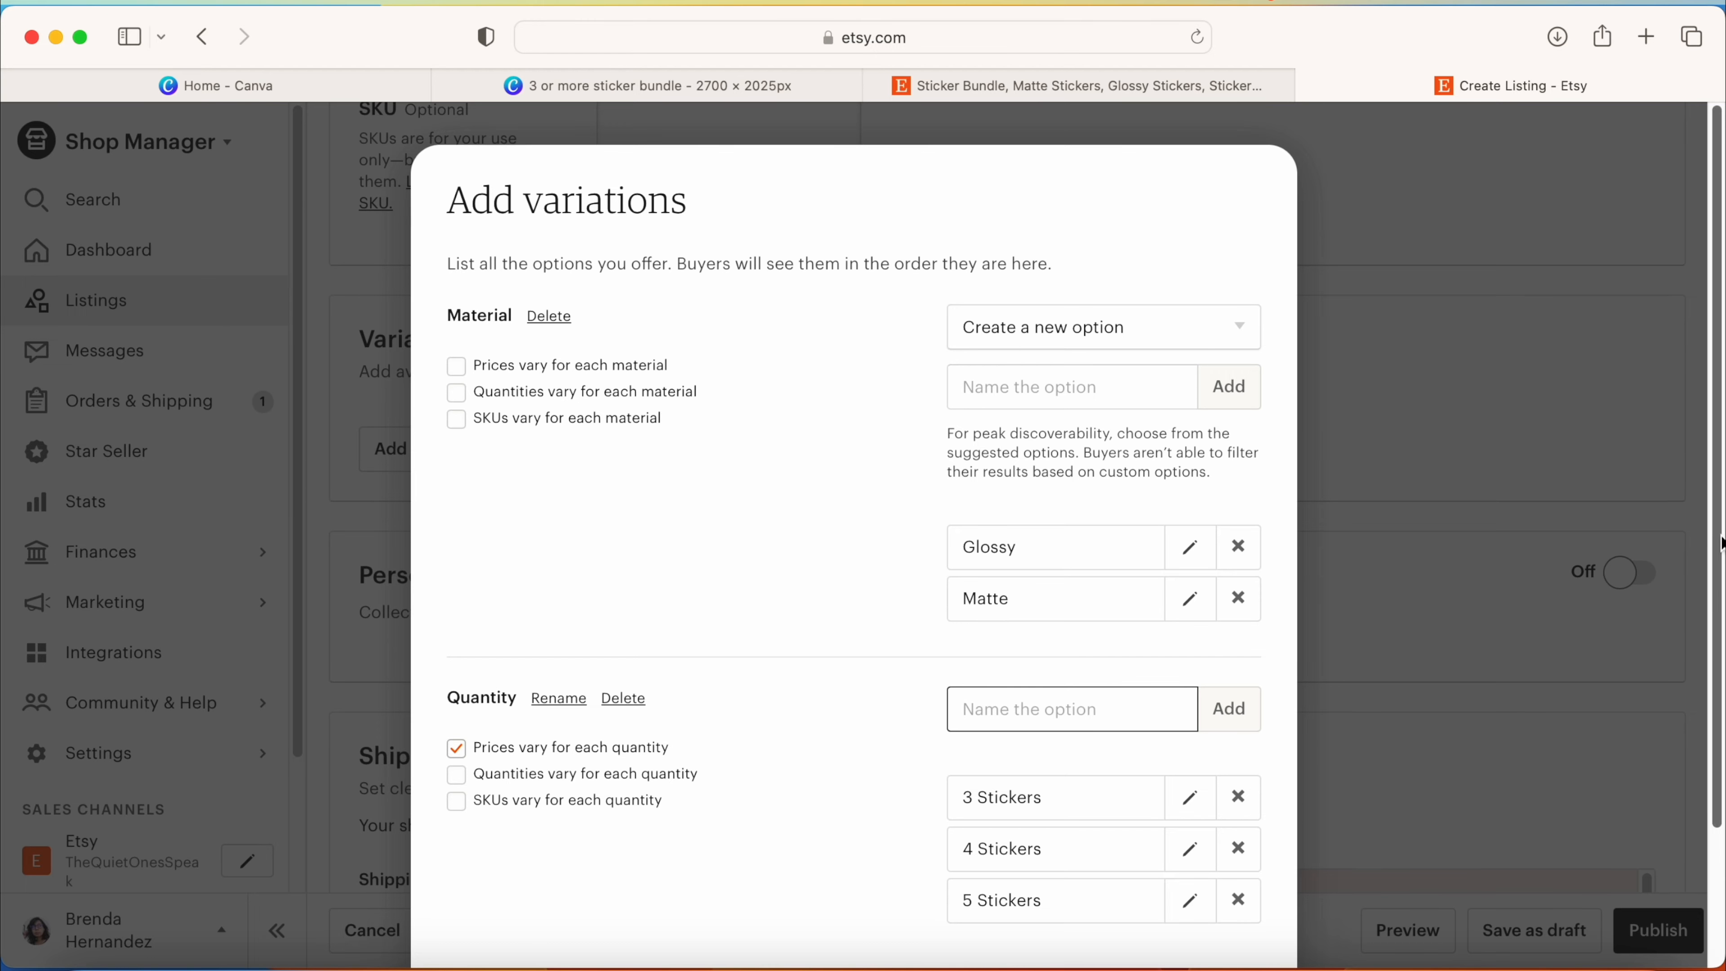
{"action": "scroll", "coordinate": [1716, 660], "scroll_direction": "down", "scroll_amount": 2}
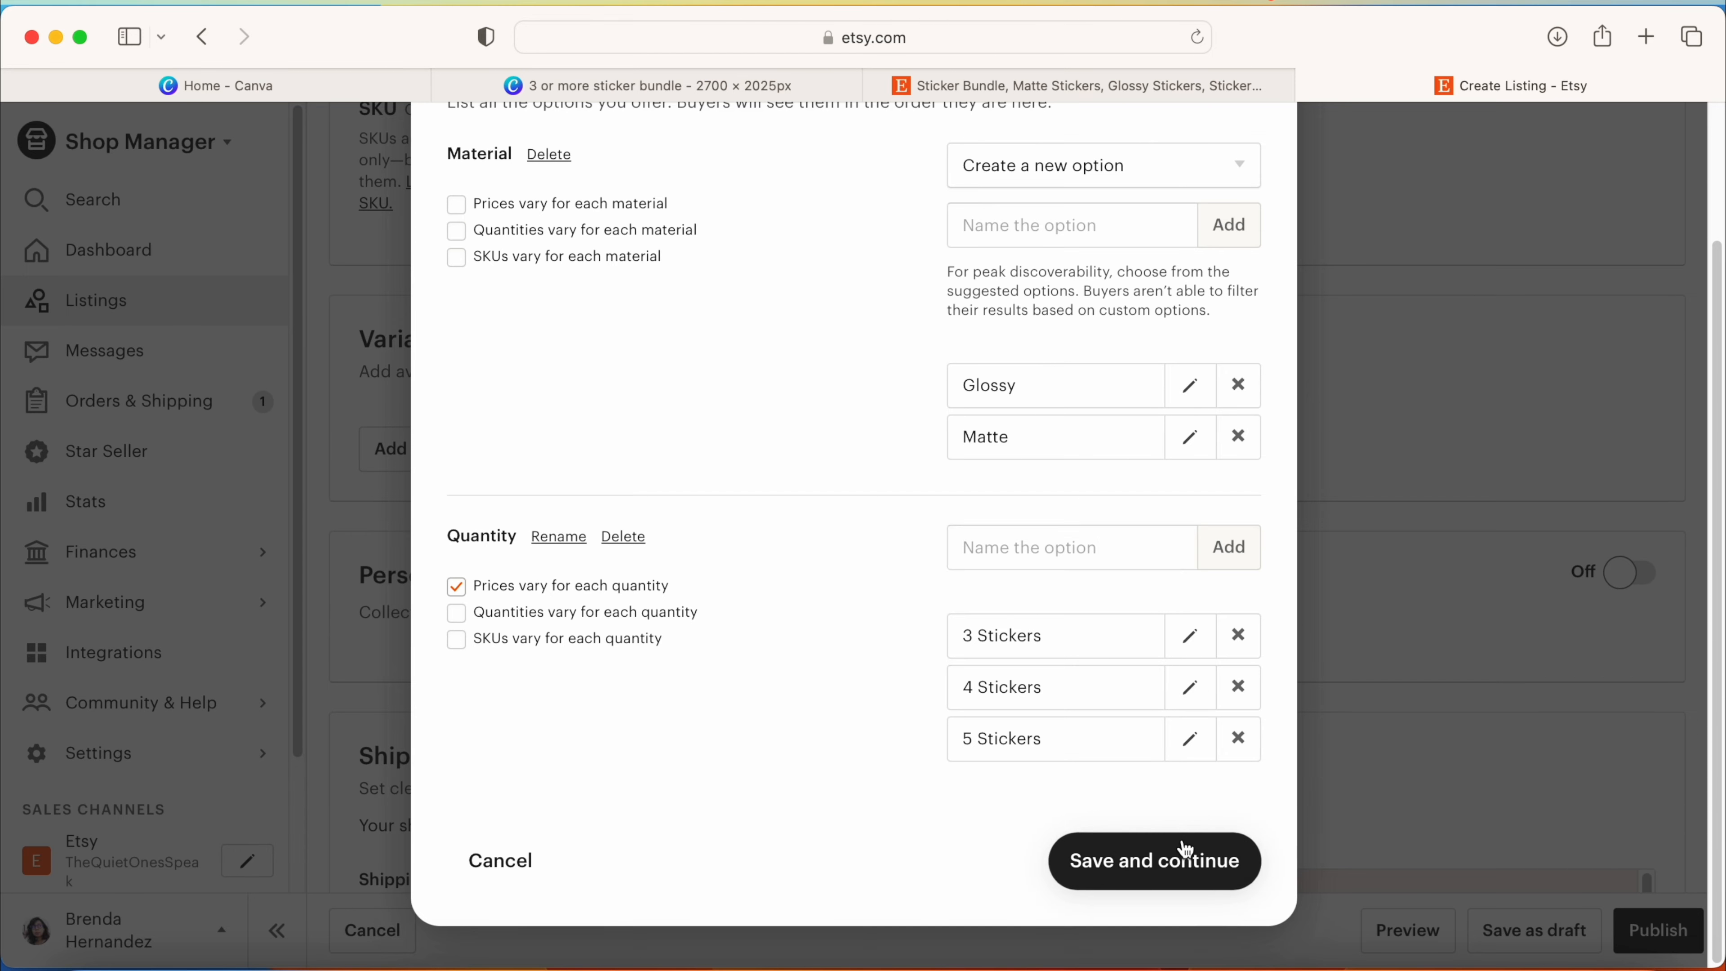
{"action": "left_click", "coordinate": [1188, 854]}
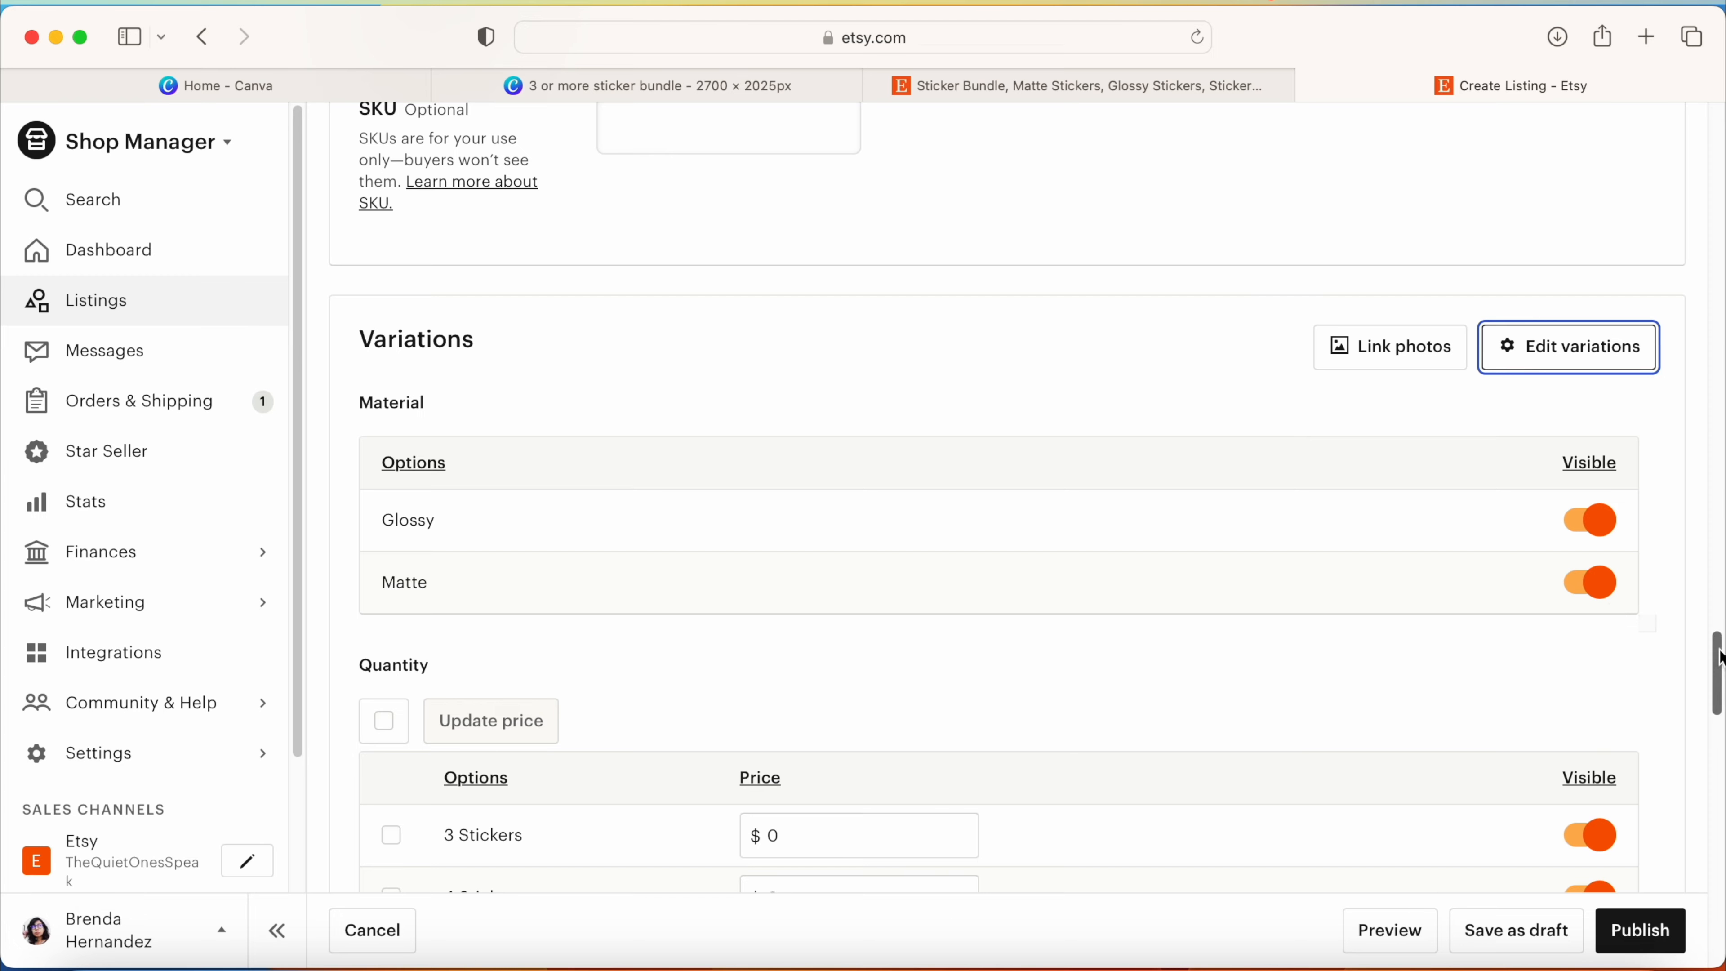
Step: Set the Quantity prices to $9 for 3 Stickers, $12 for 4 Stickers and $15 for 5 Stickers
{"action": "scroll", "coordinate": [1718, 677], "scroll_direction": "down", "scroll_amount": 5}
{"action": "scroll", "coordinate": [1718, 686], "scroll_direction": "up", "scroll_amount": 1}
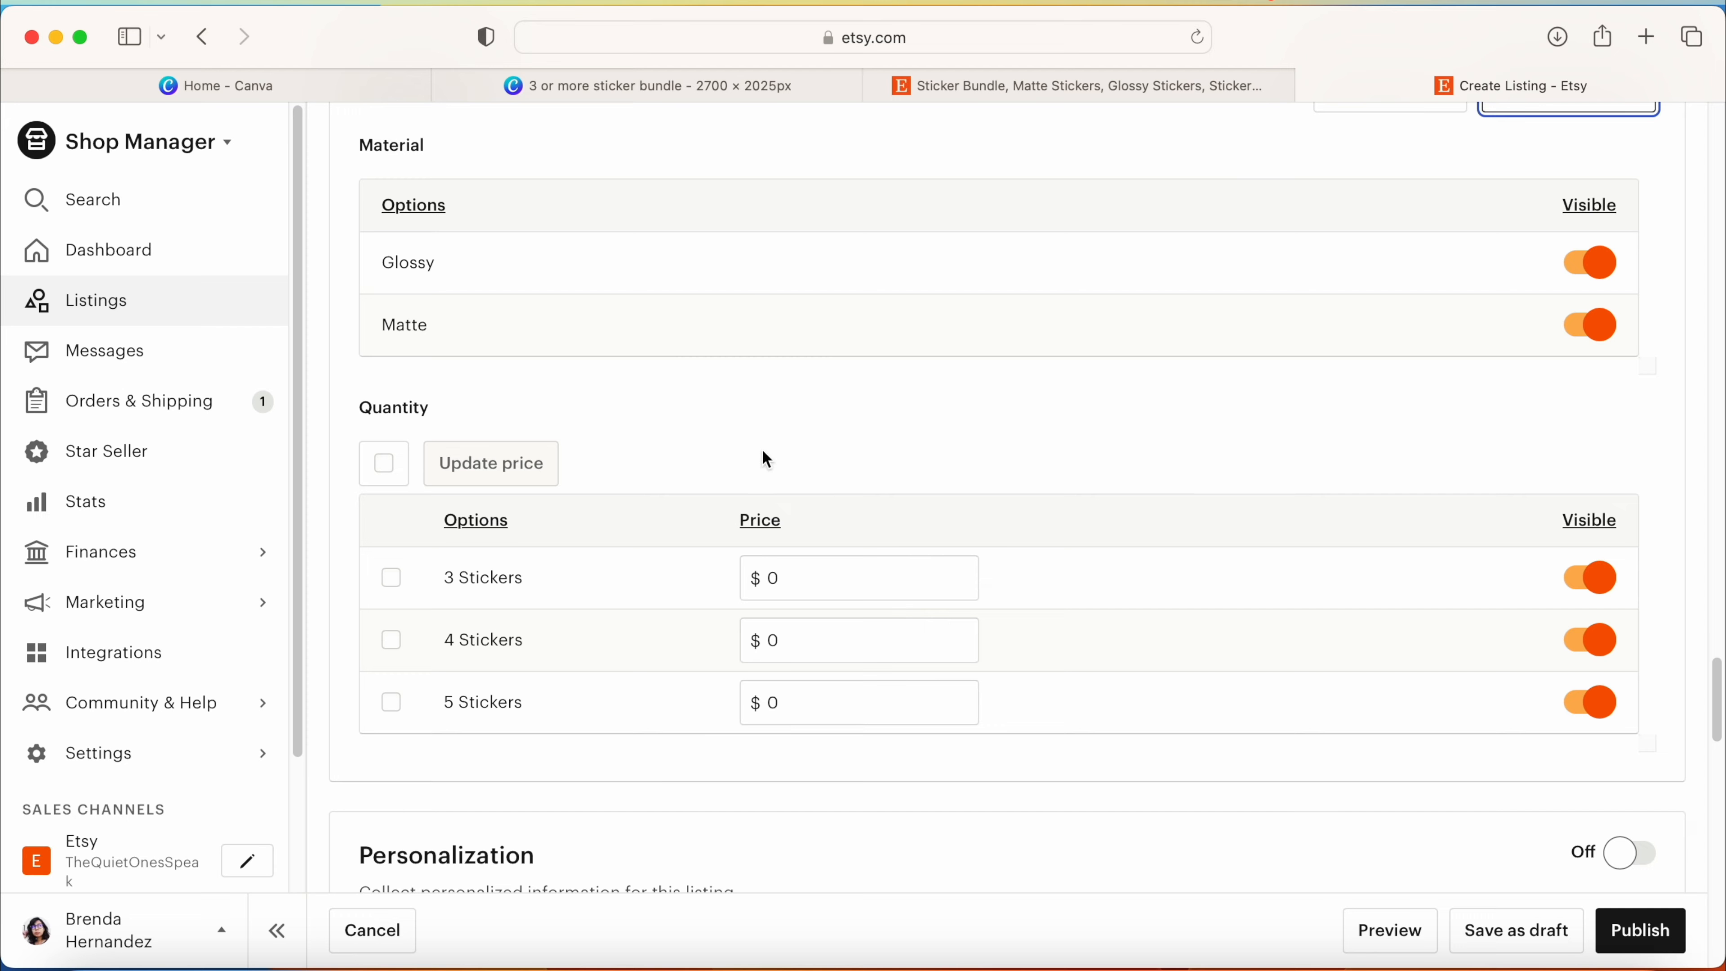
{"action": "left_click", "coordinate": [830, 579]}
{"action": "type", "text": "9"}
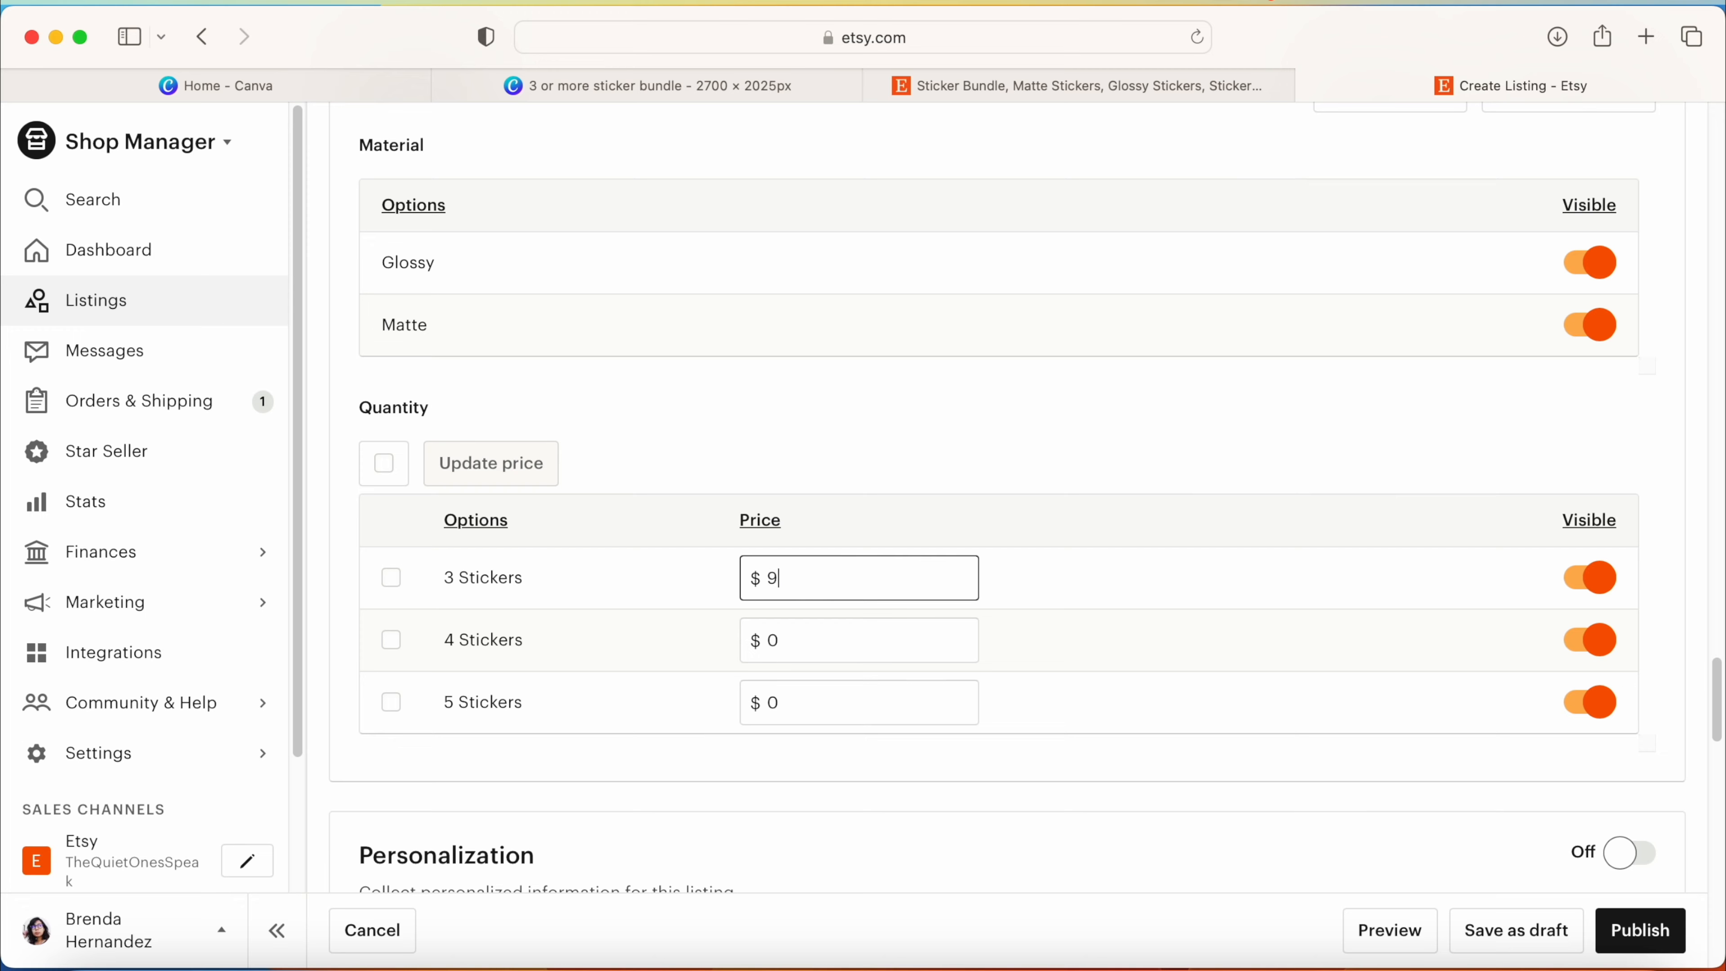
{"action": "left_click", "coordinate": [835, 639]}
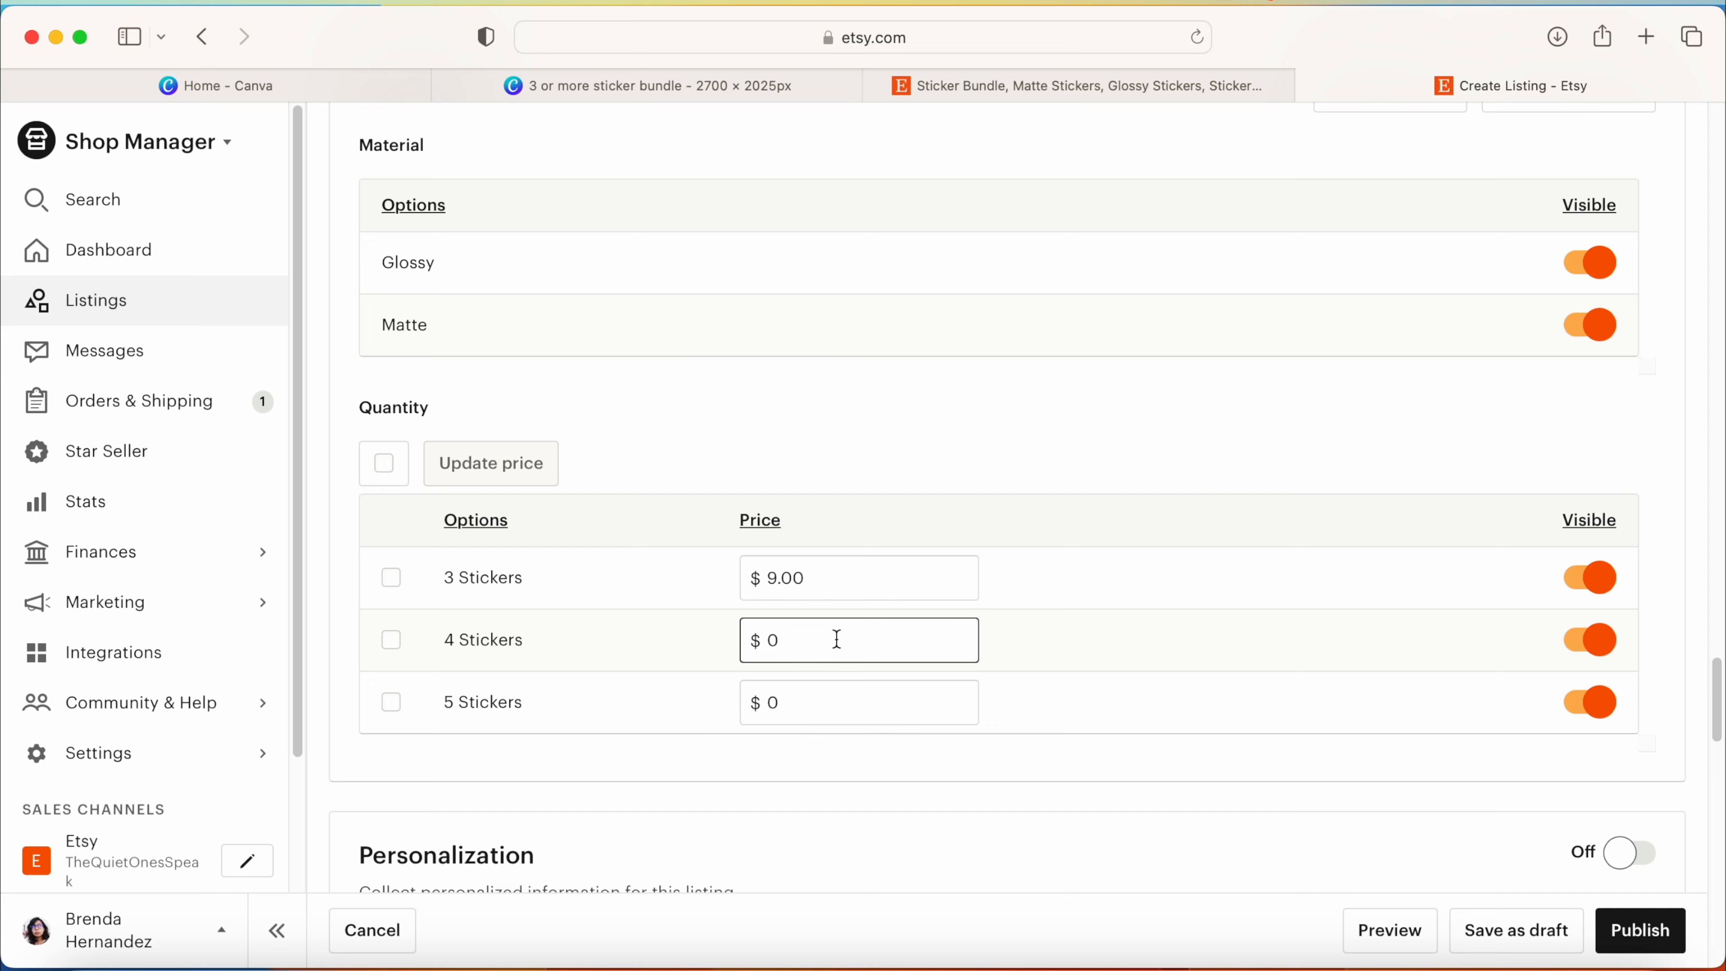
{"action": "type", "text": "12"}
{"action": "left_click", "coordinate": [821, 709]}
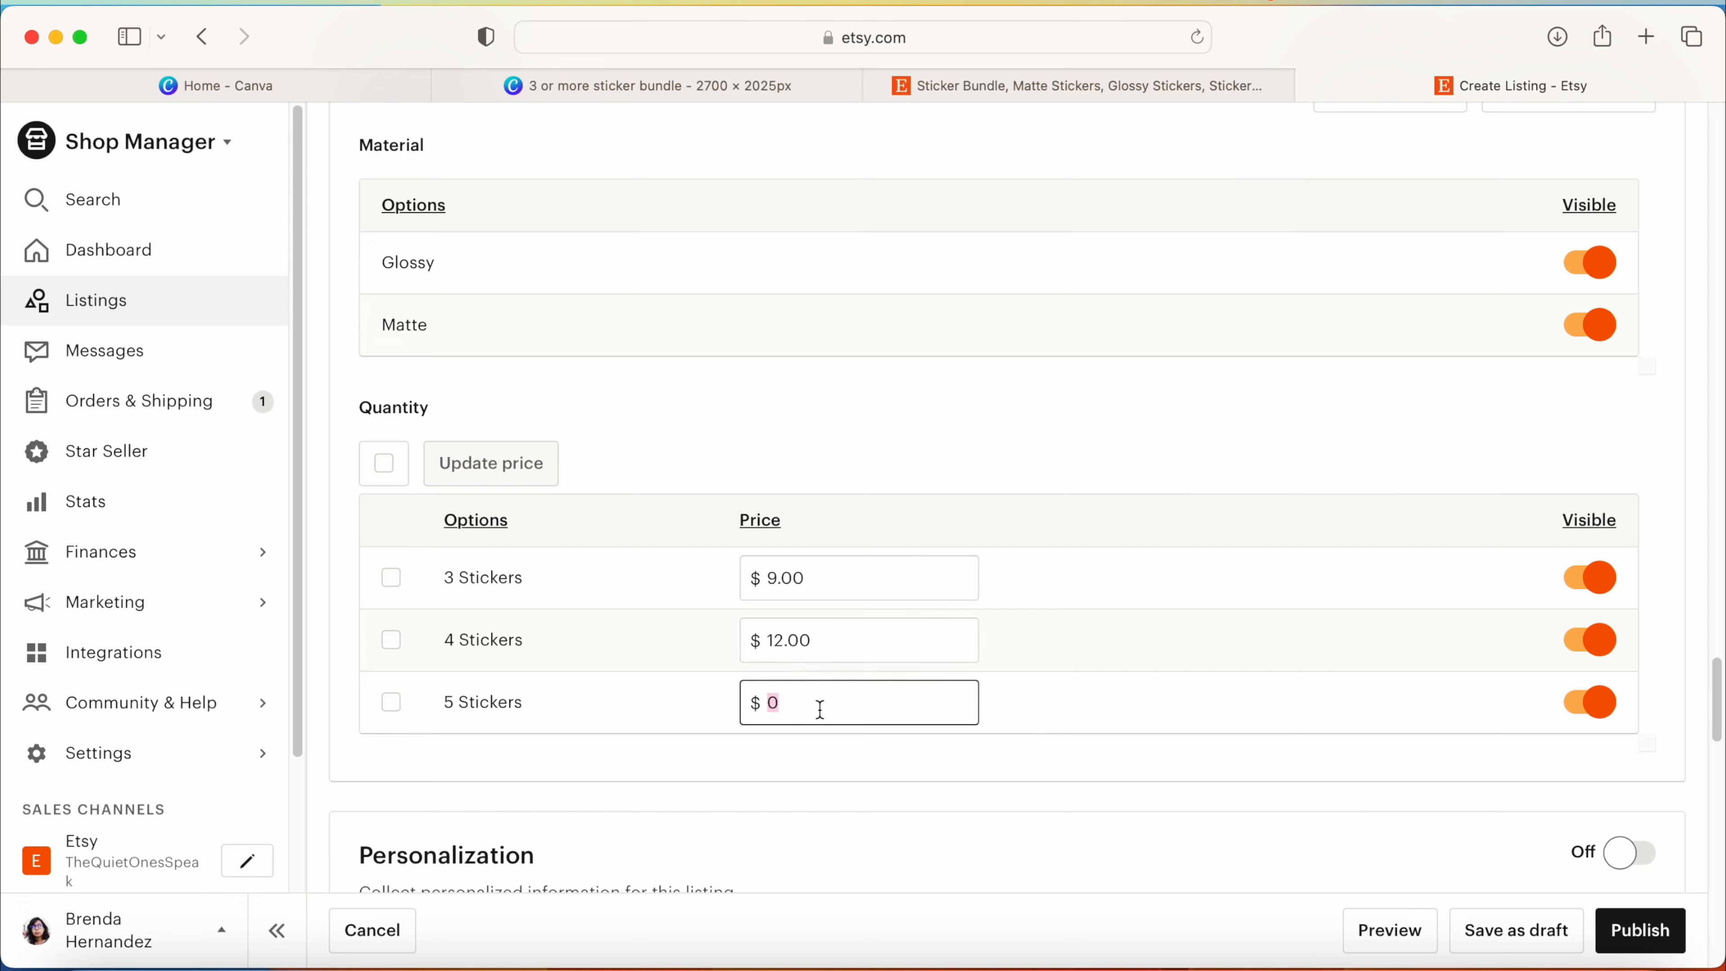
{"action": "type", "text": "15"}
{"action": "left_click", "coordinate": [888, 645]}
{"action": "left_click", "coordinate": [1259, 461]}
{"action": "scroll", "coordinate": [1259, 460], "scroll_direction": "down", "scroll_amount": 2}
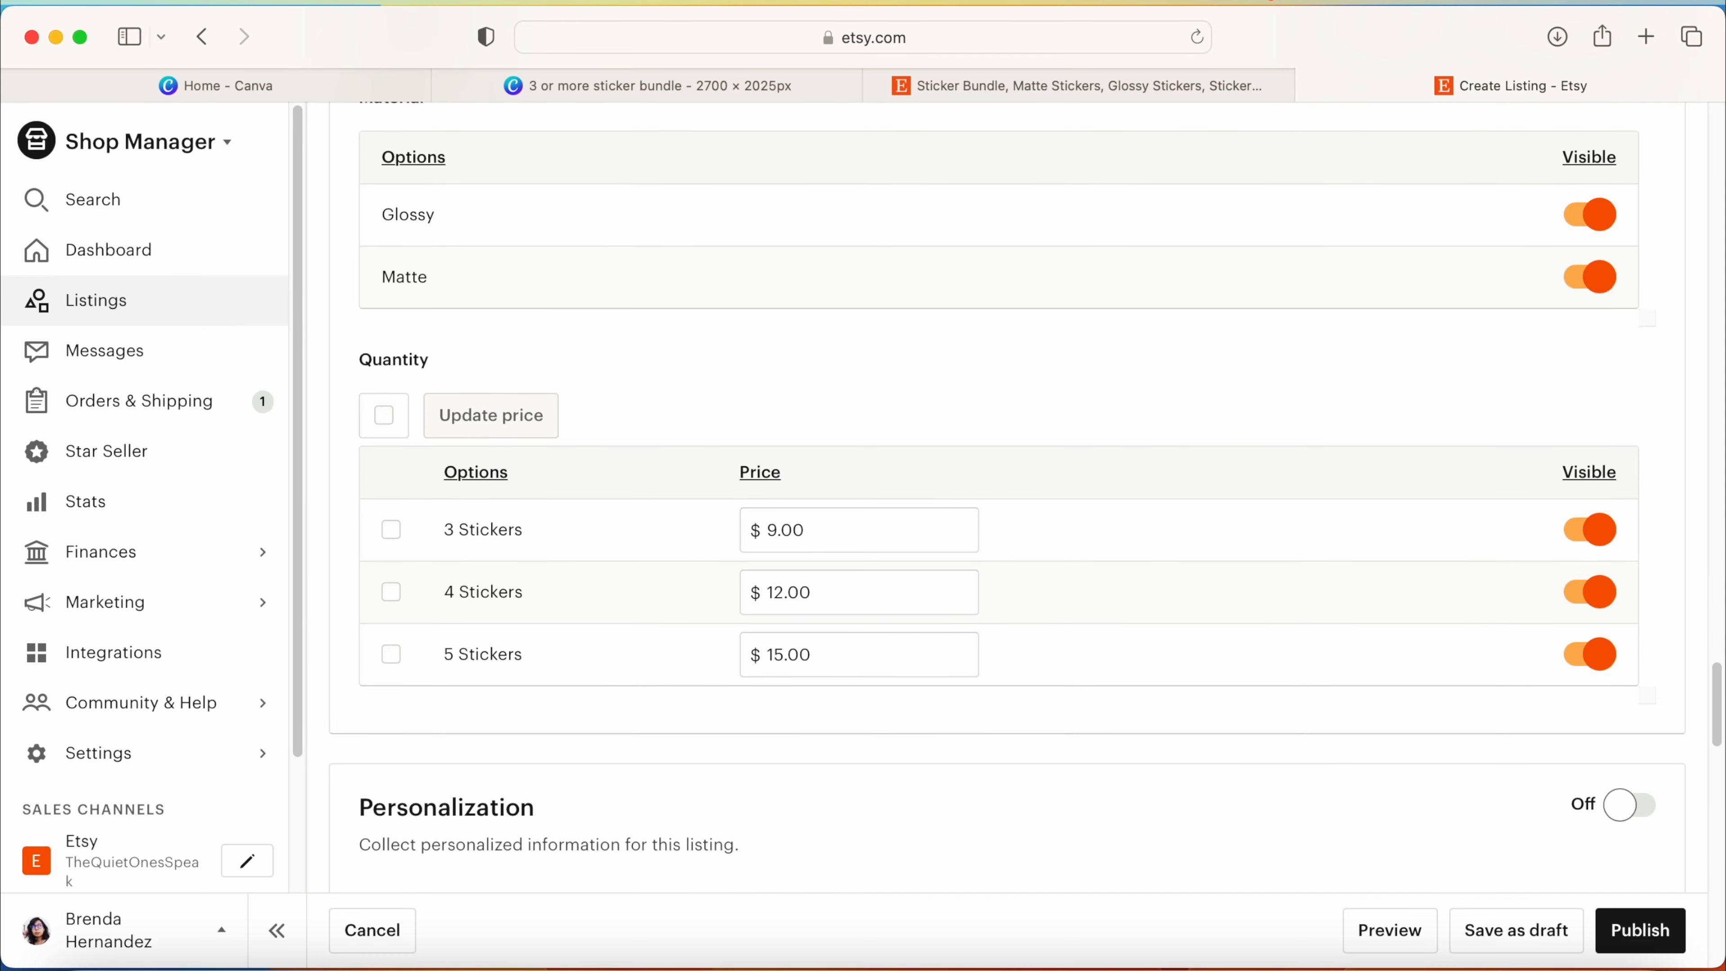
{"action": "scroll", "coordinate": [1006, 496], "scroll_direction": "up", "scroll_amount": 3}
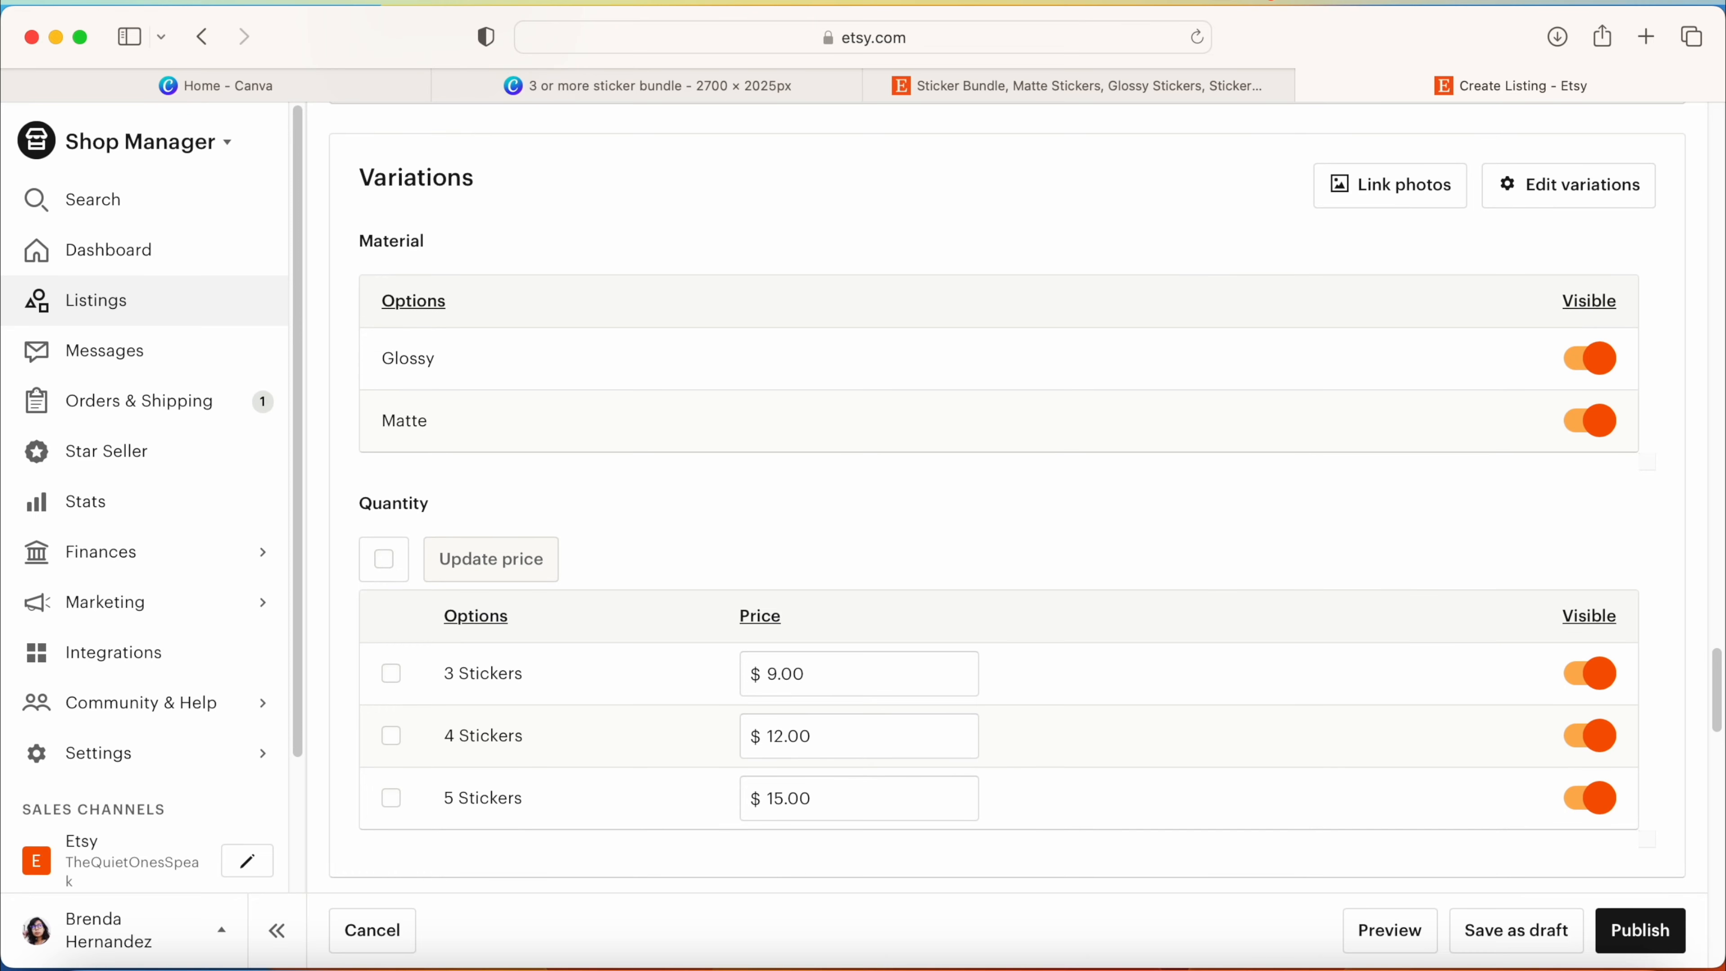
Step: Turn on personalization for the listing and open the instructions for buyers for editing
{"action": "scroll", "coordinate": [1006, 497], "scroll_direction": "down", "scroll_amount": 7}
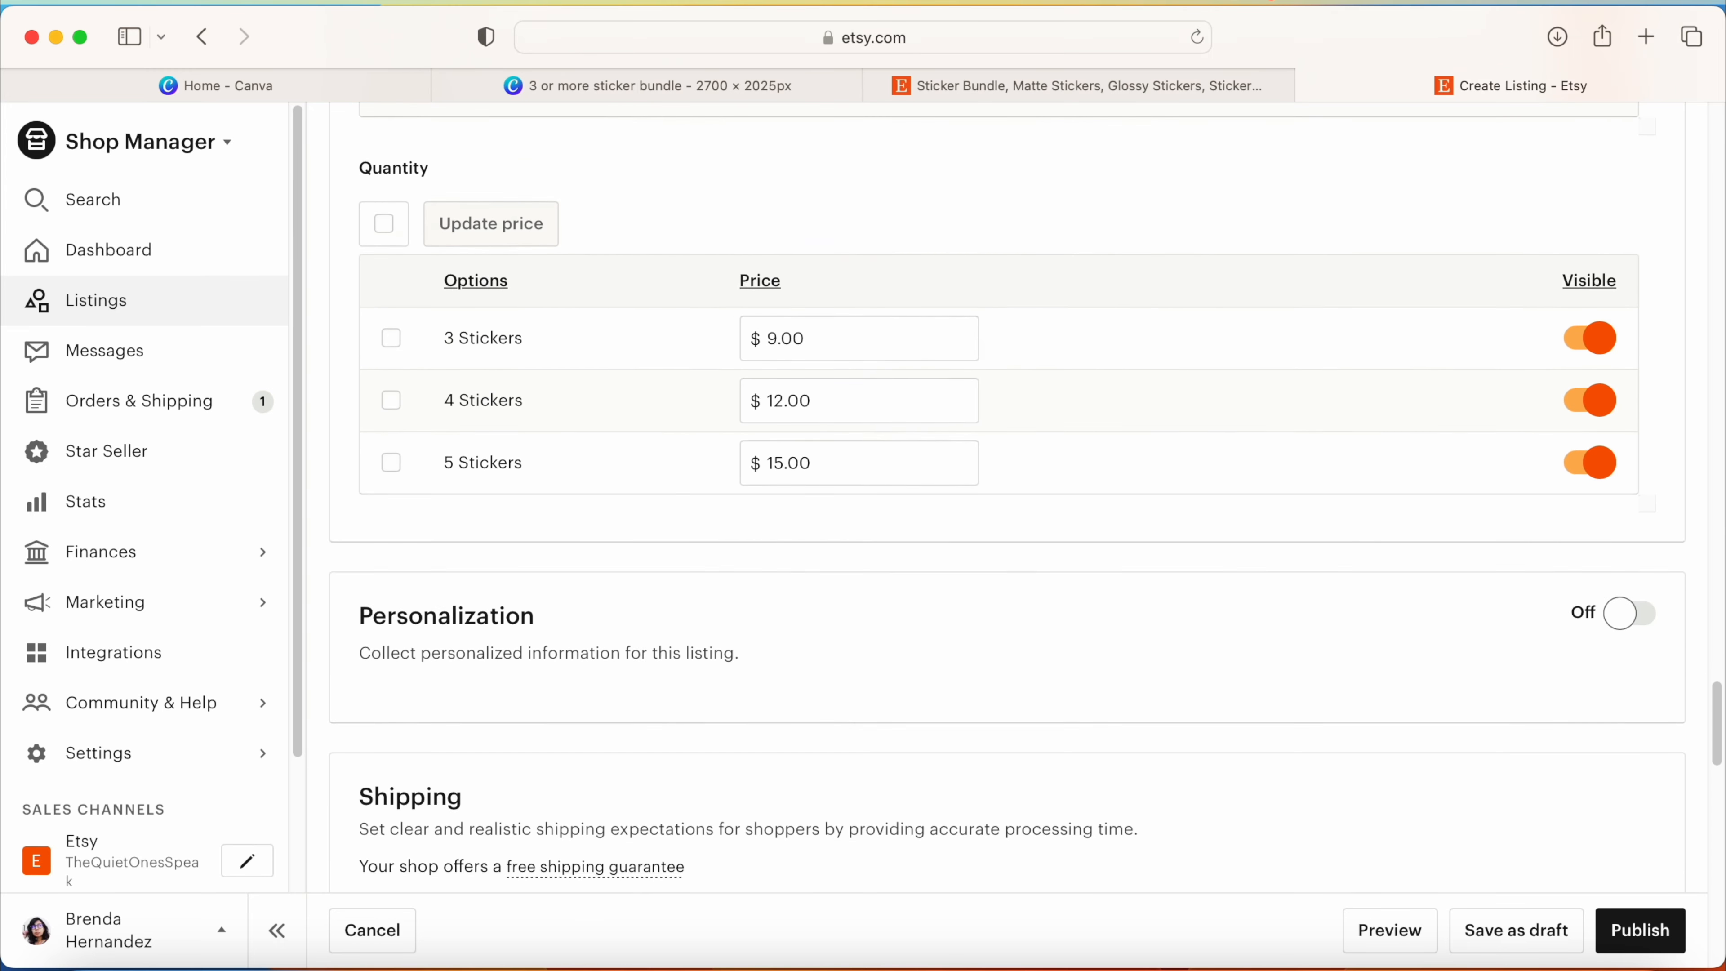
{"action": "left_click", "coordinate": [1644, 533]}
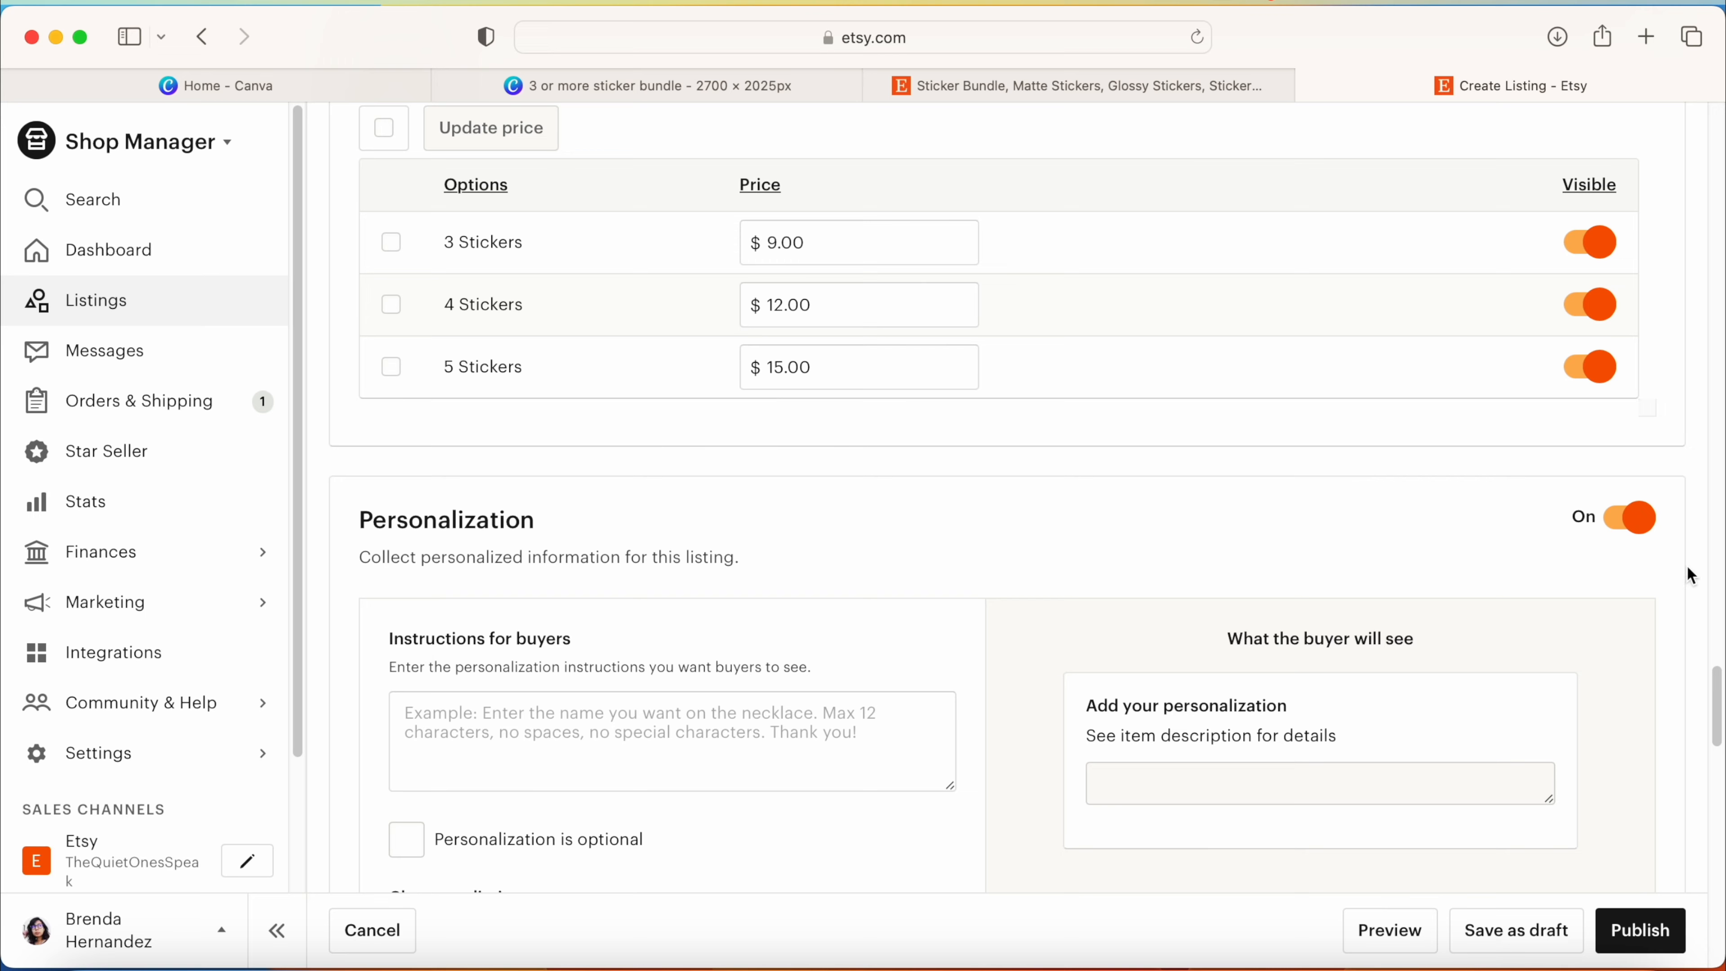
{"action": "scroll", "coordinate": [639, 423], "scroll_direction": "down", "scroll_amount": 5}
{"action": "left_click", "coordinate": [640, 427]}
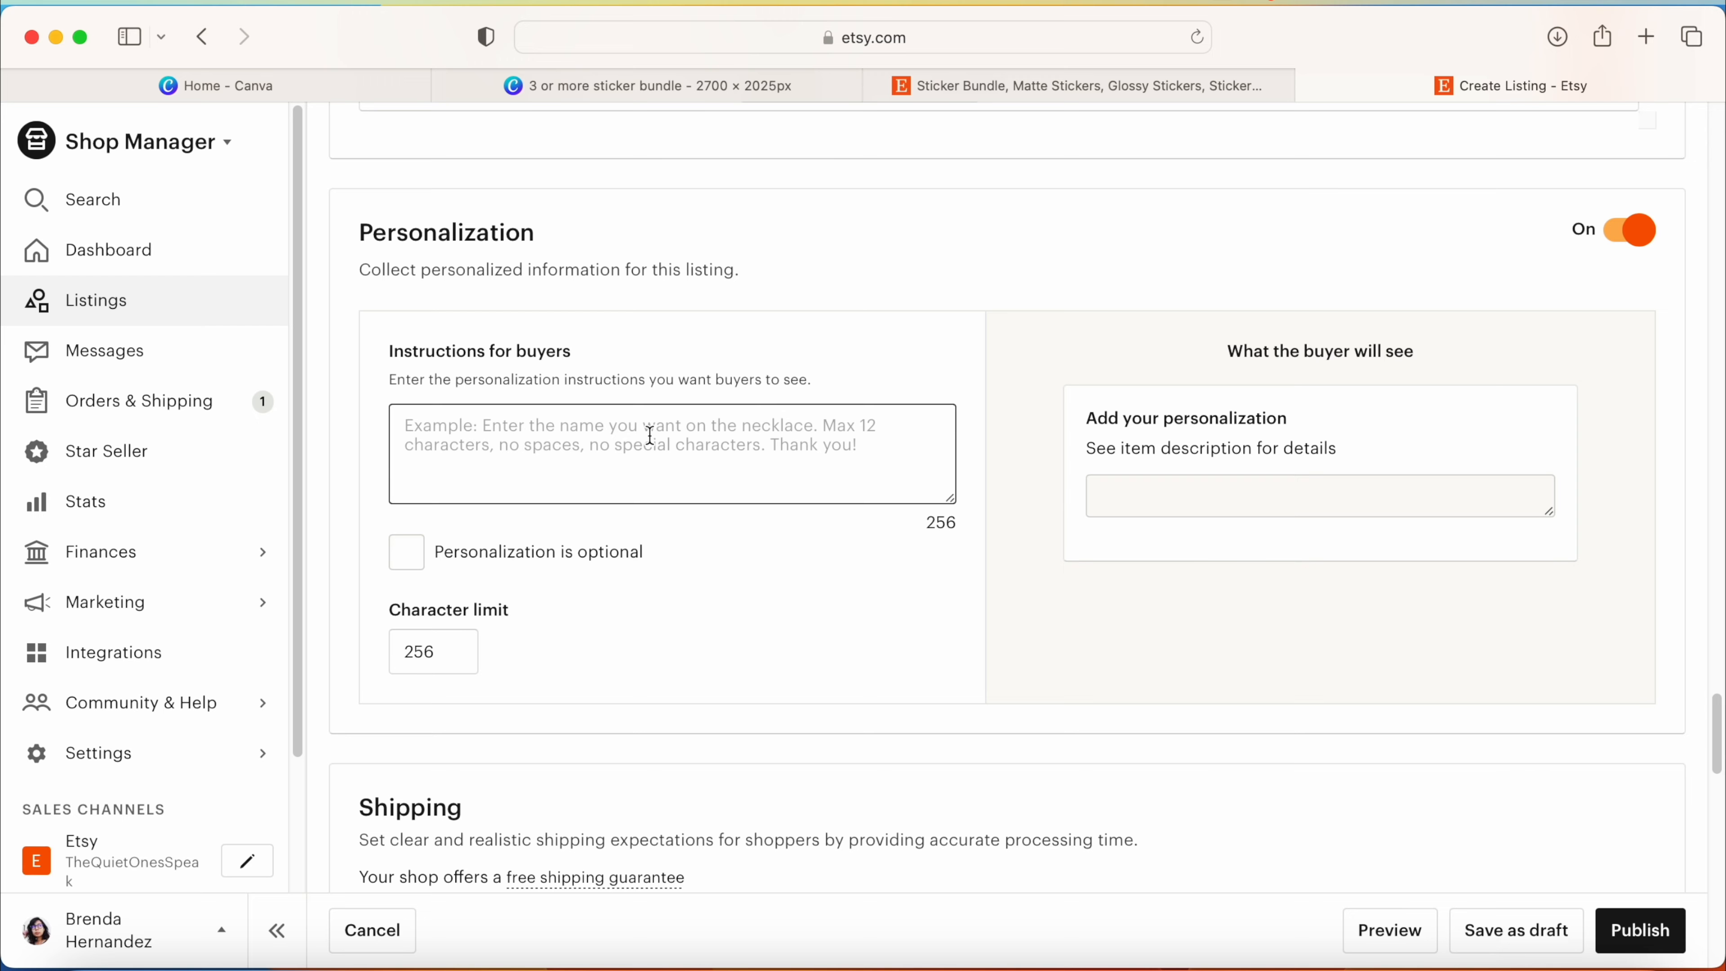
Step: Examine the personalization instructions and example in the existing sticker bundle listing
{"action": "type", "text": "Please be specific about which stickers you want to guarantee correct order. -Include the numbers that correspond to the stickers you want.  Example: 1, 2, & 3"}
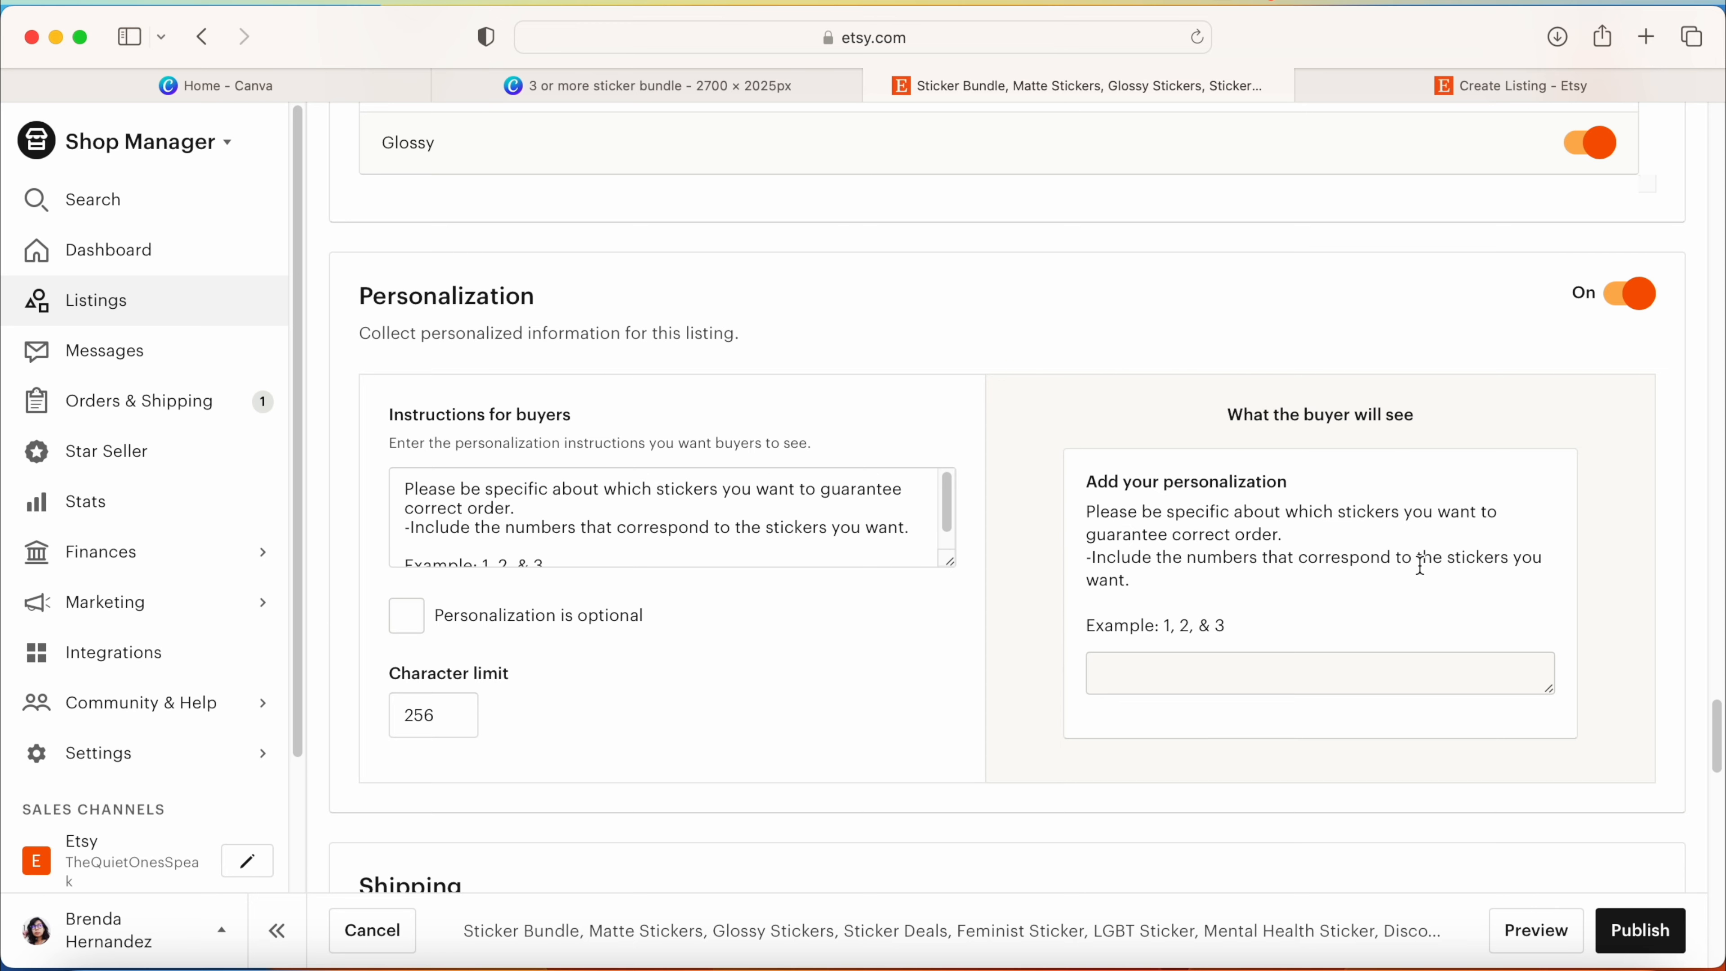
{"action": "left_click_drag", "start_coordinate": [1233, 626], "coordinate": [1082, 626]}
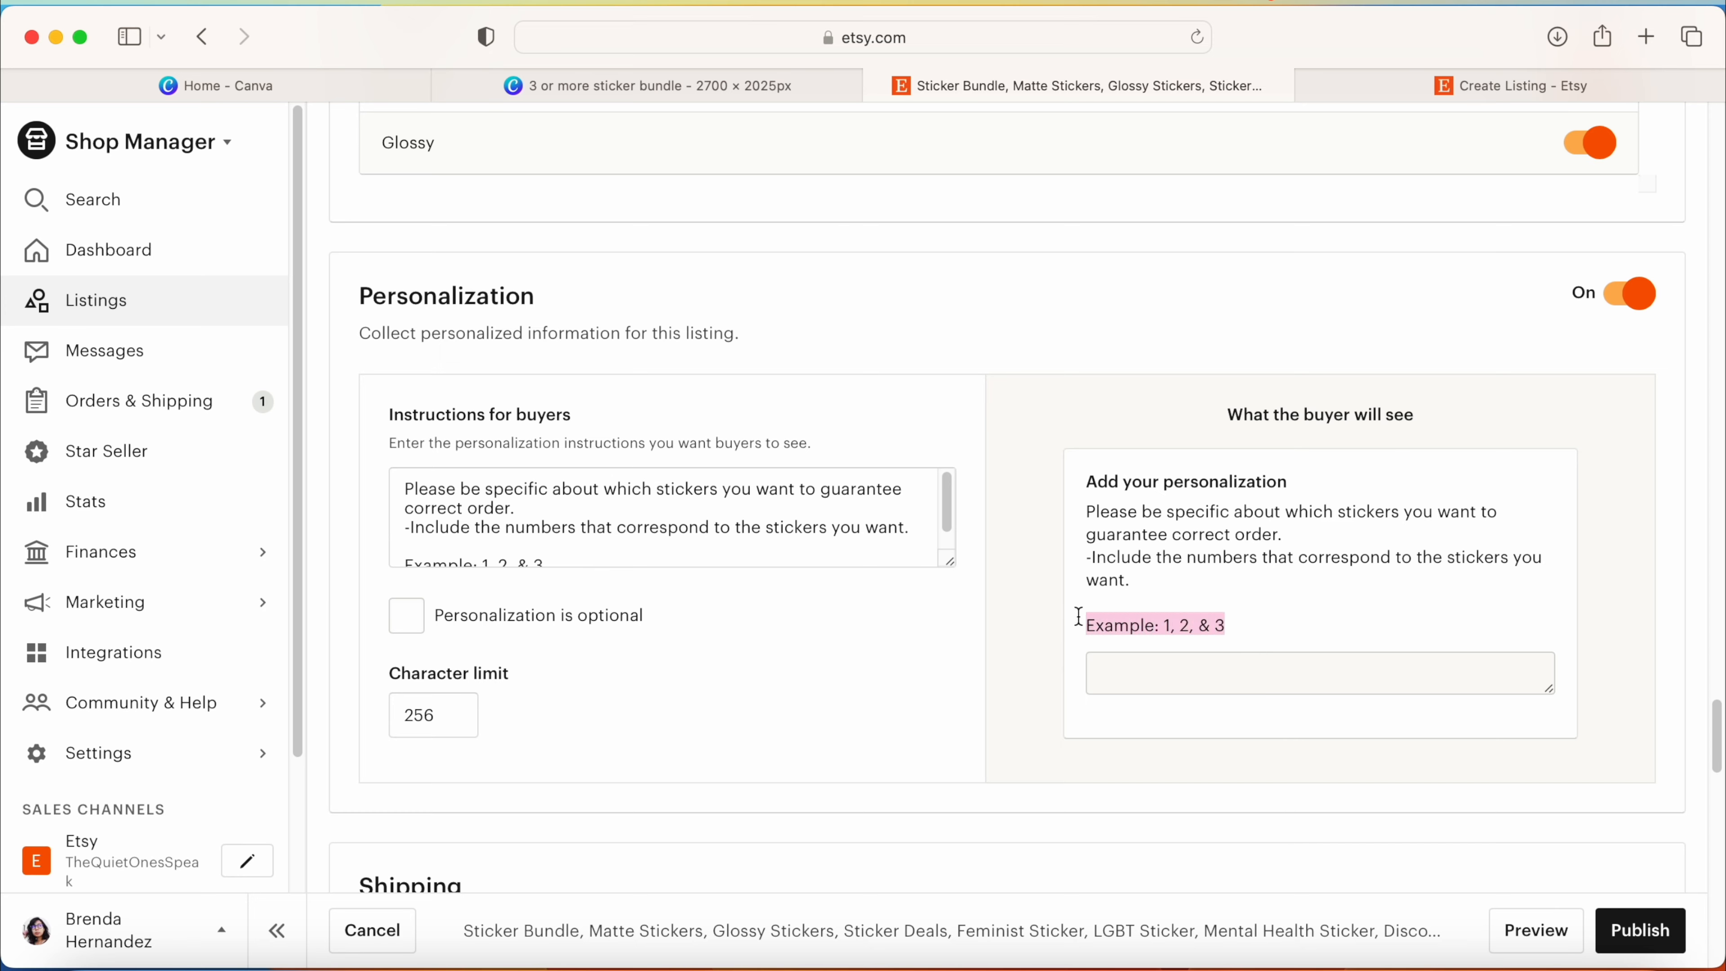
{"action": "left_click", "coordinate": [1067, 624]}
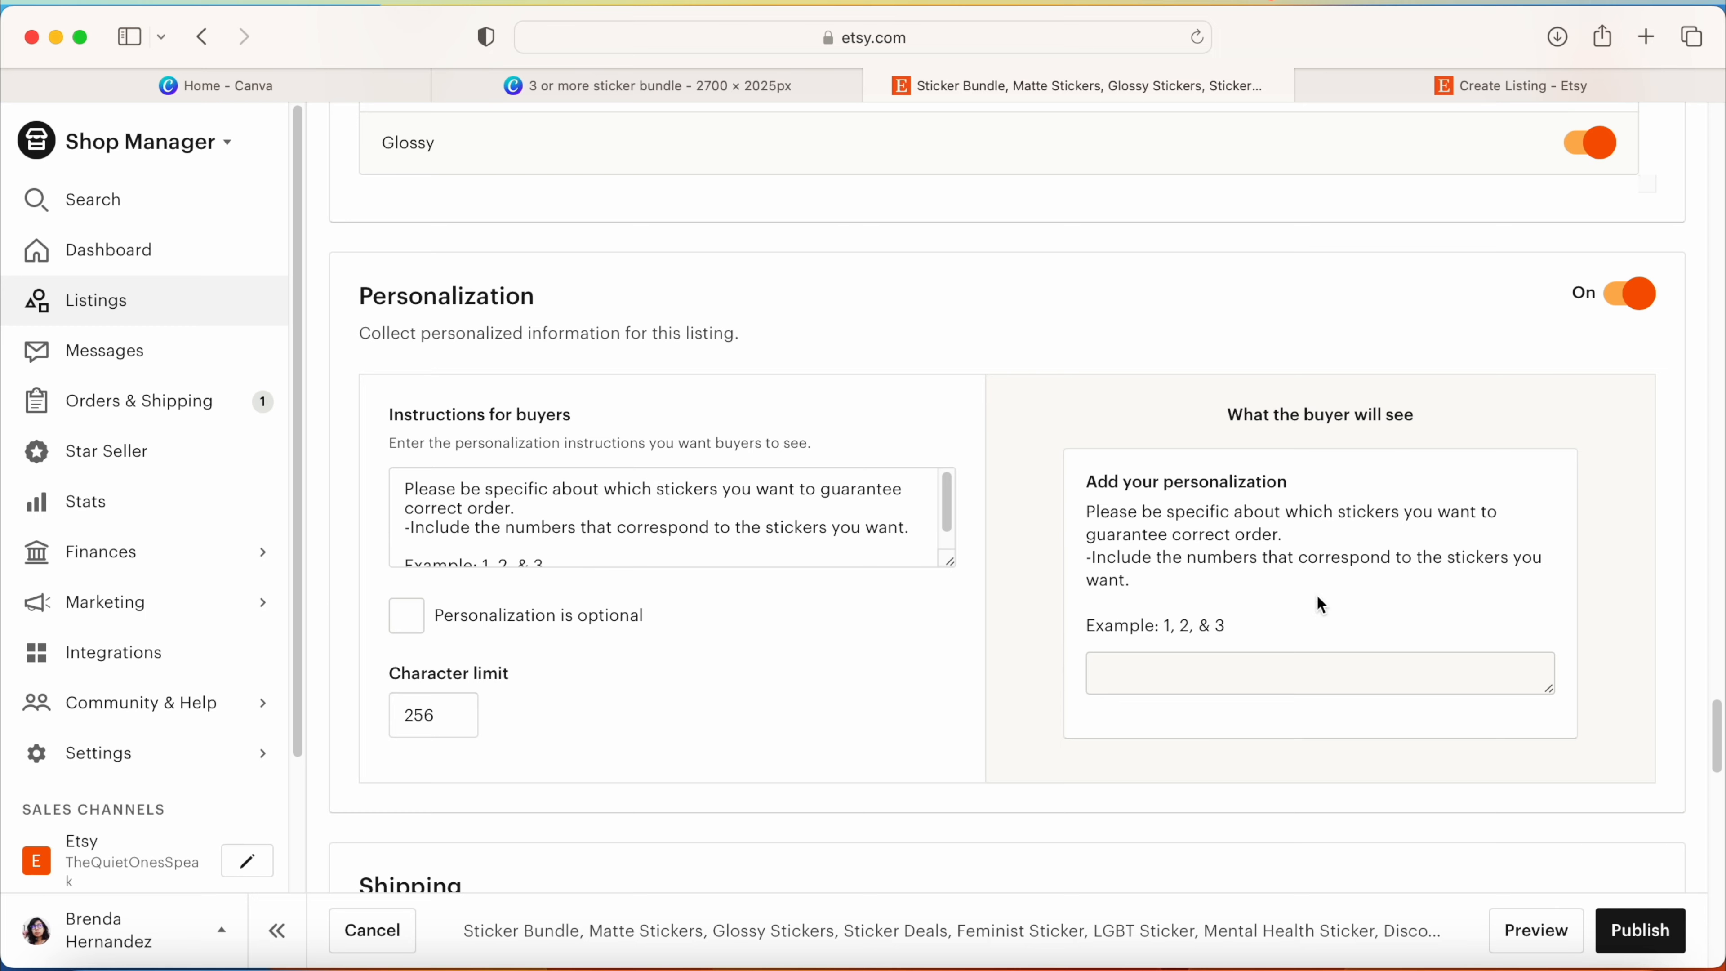
Step: Return to the new listing and enlarge its third photo to view the numbered stickers
{"action": "left_click", "coordinate": [1404, 84]}
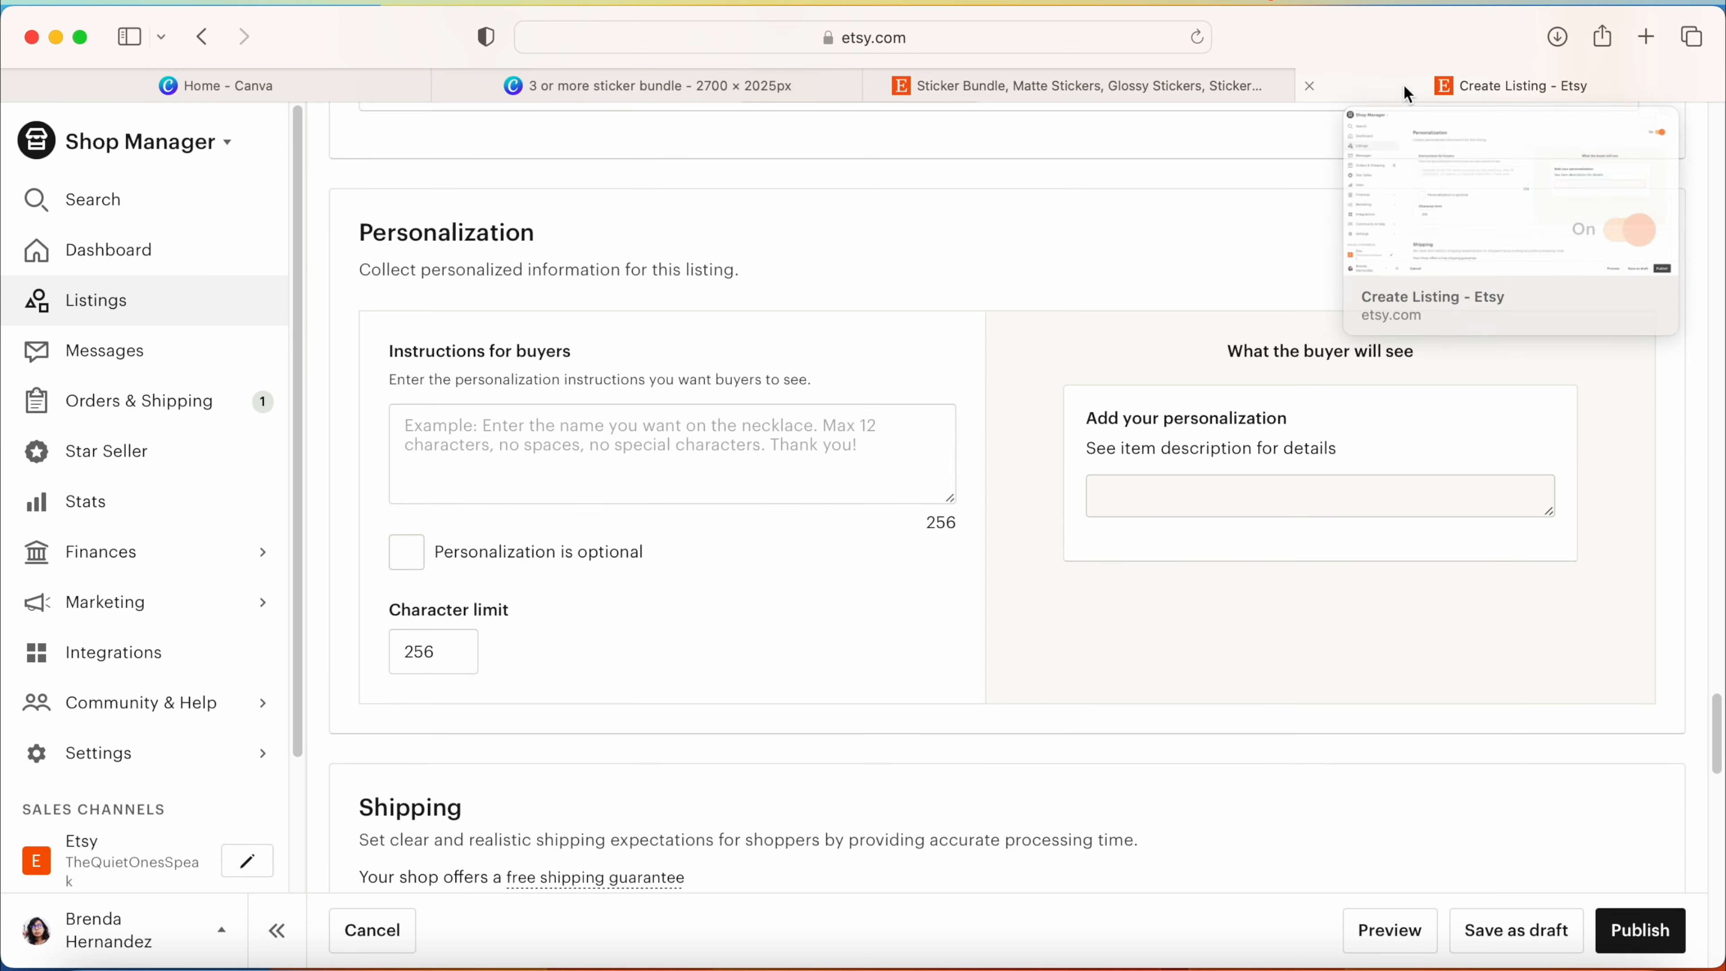
{"action": "left_click_drag", "start_coordinate": [1717, 731], "coordinate": [1705, 154]}
{"action": "left_click", "coordinate": [928, 194]}
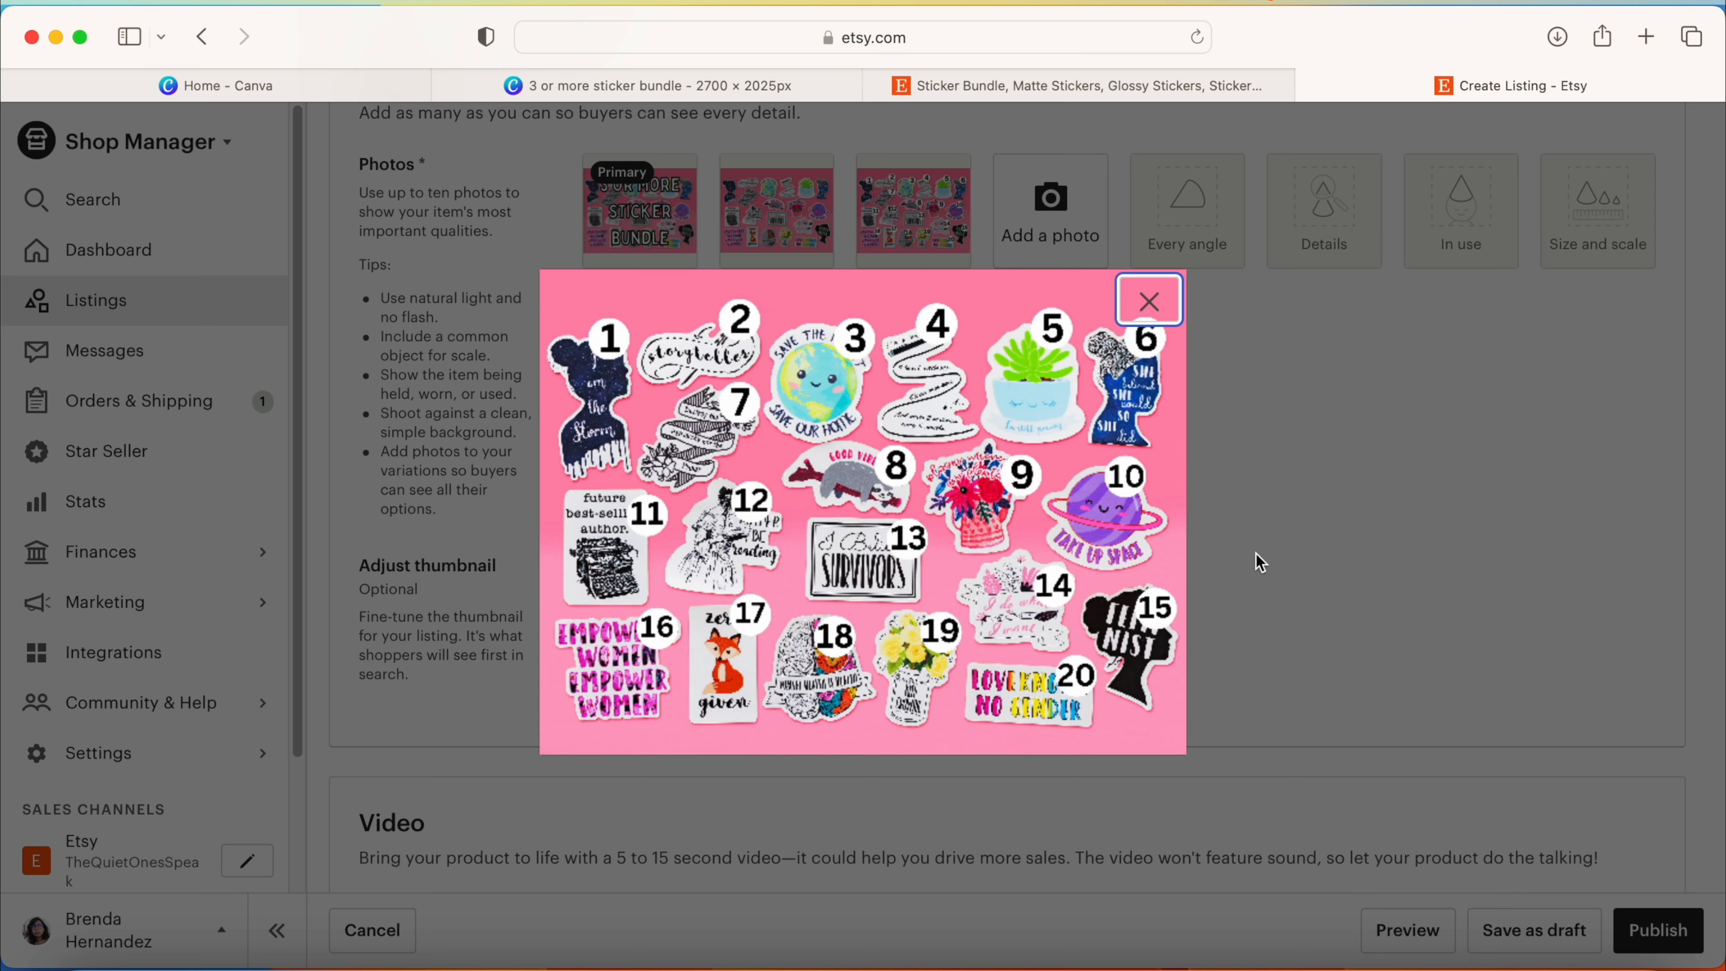
Step: Select the Sticker Bundles fixed-price profile as the listing's shipping option
{"action": "left_click_drag", "start_coordinate": [1706, 795], "coordinate": [1706, 828]}
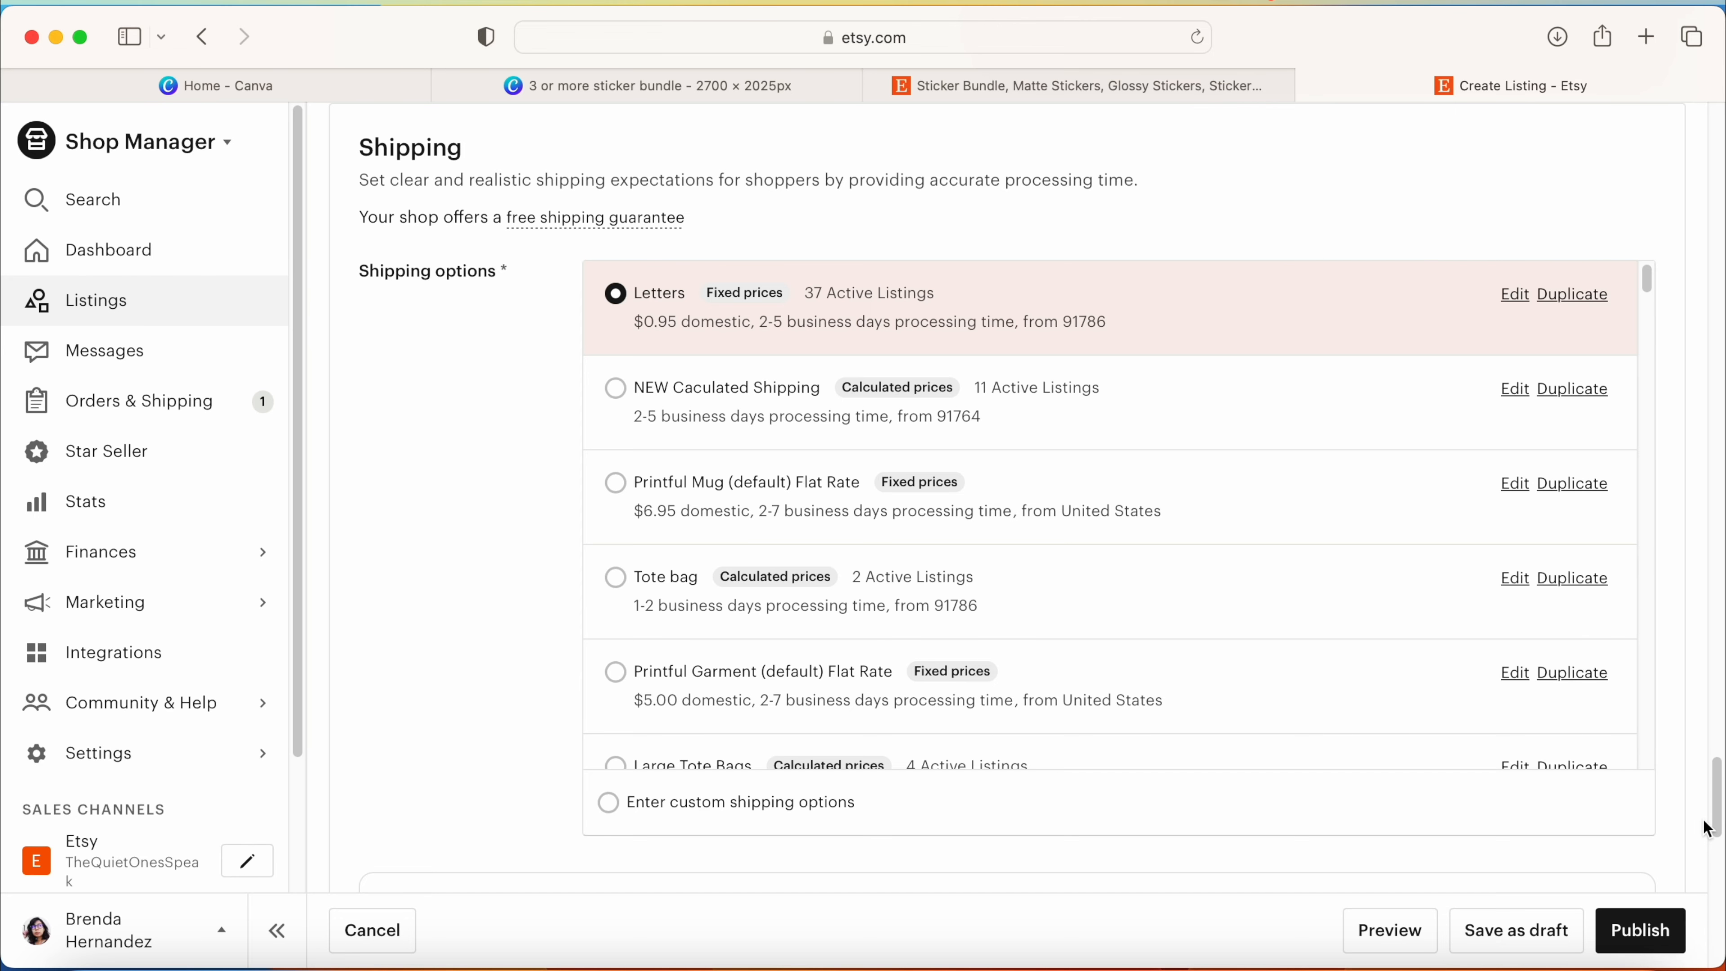
{"action": "scroll", "coordinate": [1652, 307], "scroll_direction": "down", "scroll_amount": 5}
{"action": "left_click", "coordinate": [615, 549]}
{"action": "scroll", "coordinate": [1007, 498], "scroll_direction": "up", "scroll_amount": 1}
{"action": "scroll", "coordinate": [1008, 498], "scroll_direction": "down", "scroll_amount": 1}
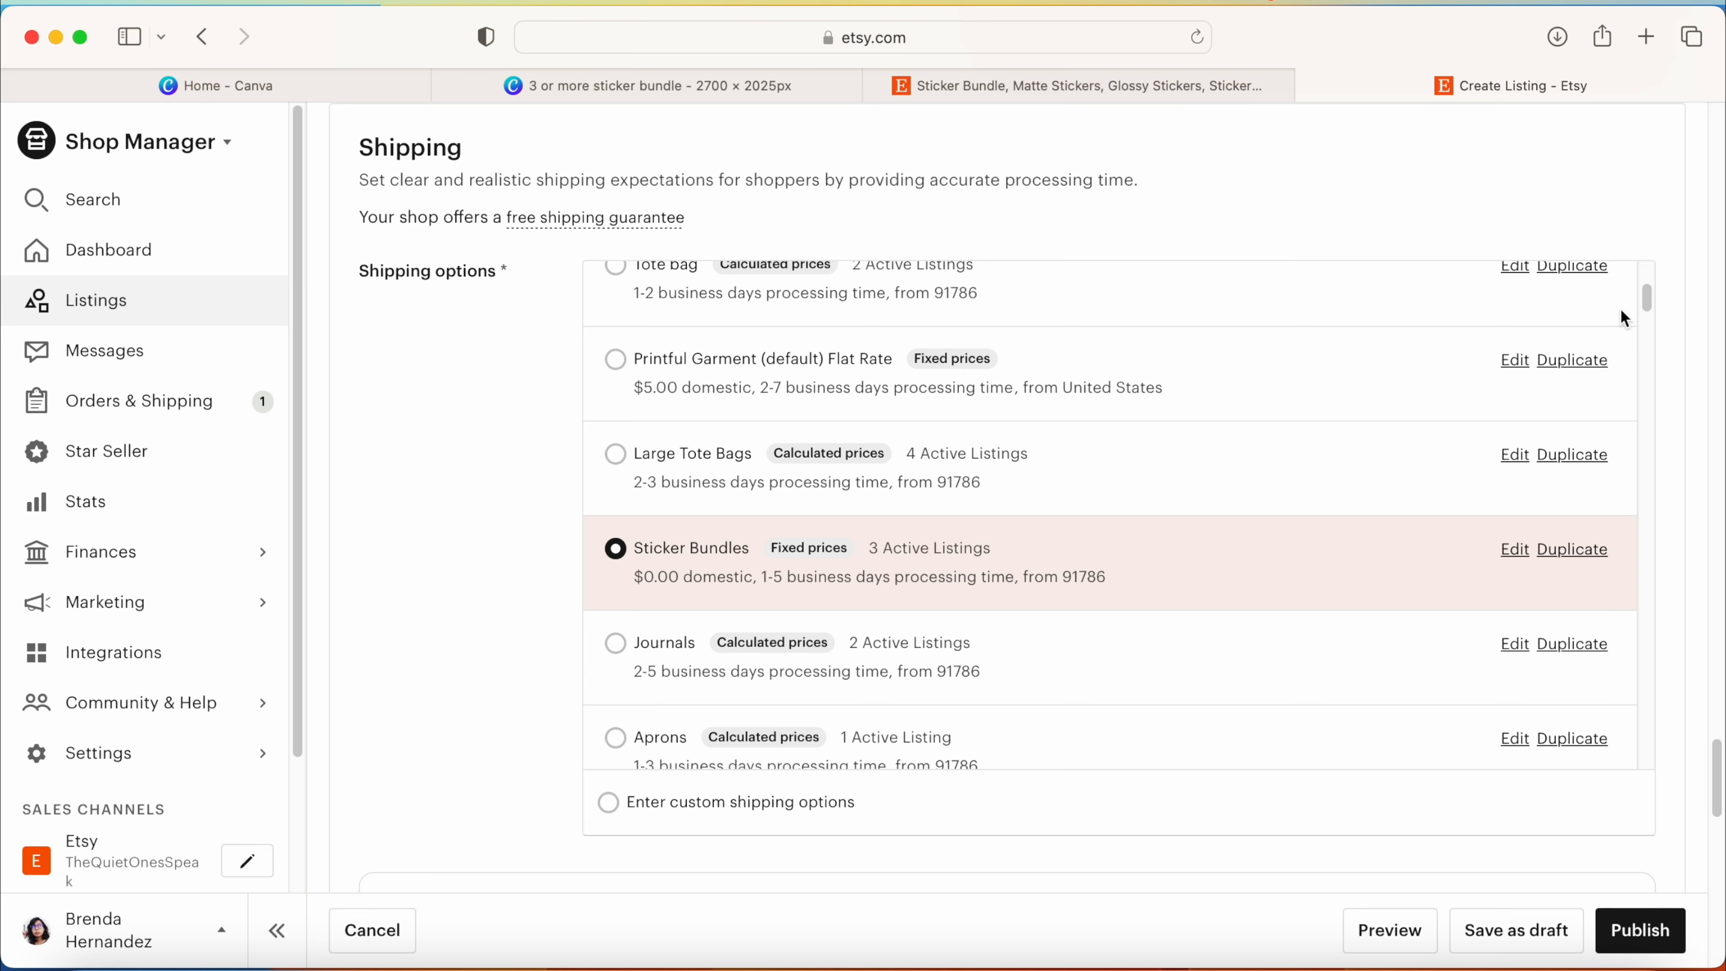
{"action": "scroll", "coordinate": [1652, 272], "scroll_direction": "up", "scroll_amount": 5}
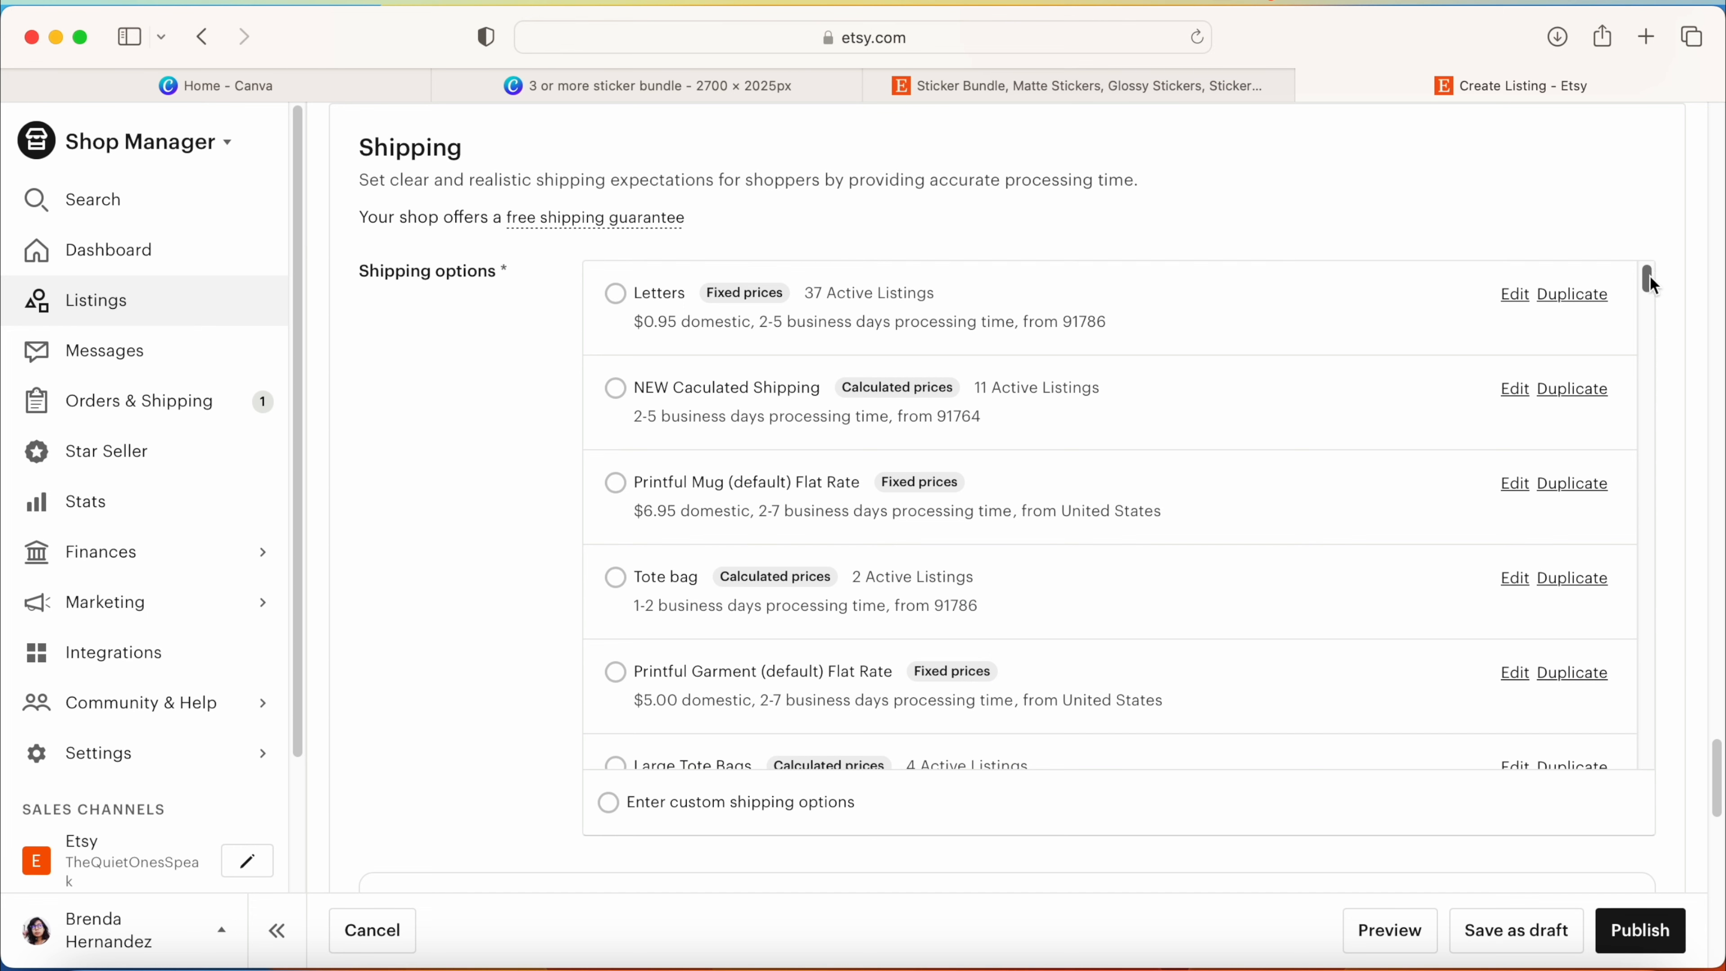
{"action": "mouse_move", "coordinate": [1650, 276]}
{"action": "left_mouse_down"}
{"action": "mouse_move", "coordinate": [1648, 374]}
{"action": "mouse_move", "coordinate": [1646, 276]}
{"action": "left_mouse_up"}
Step: Review the customs, item weight, size and shipping price fields, and check the shipping options in the existing sticker bundle listing
{"action": "scroll", "coordinate": [1672, 381], "scroll_direction": "down", "scroll_amount": 5}
{"action": "scroll", "coordinate": [1008, 496], "scroll_direction": "down", "scroll_amount": 12}
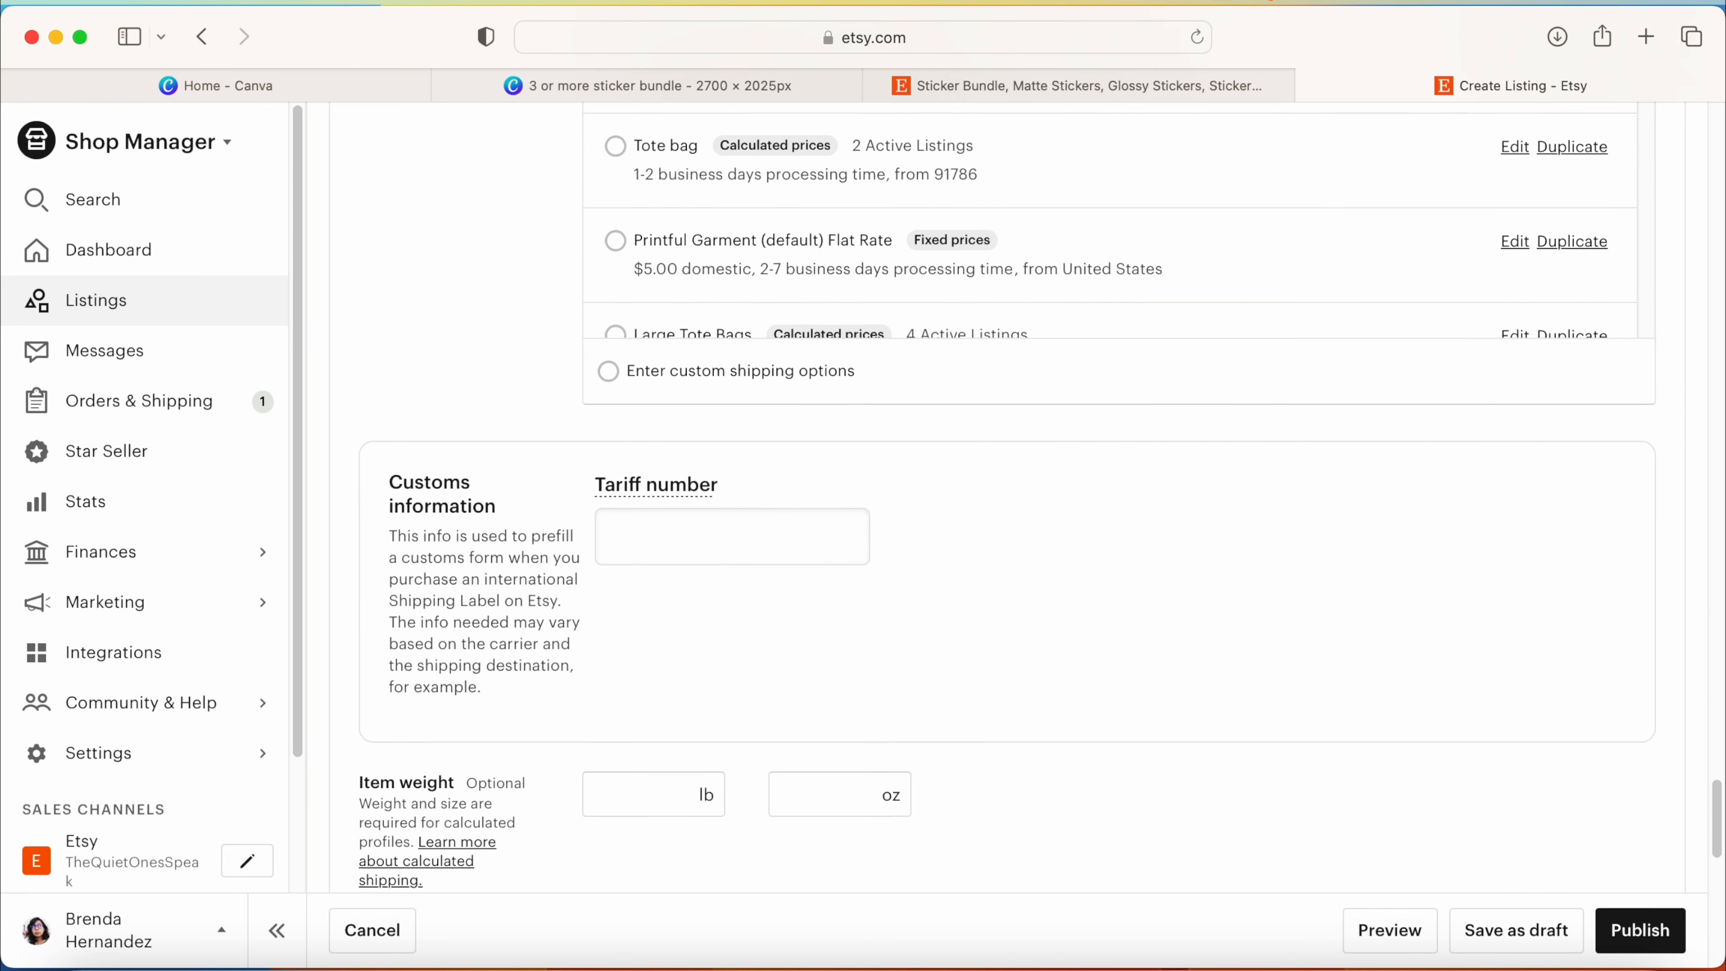
{"action": "scroll", "coordinate": [1008, 496], "scroll_direction": "down", "scroll_amount": 4}
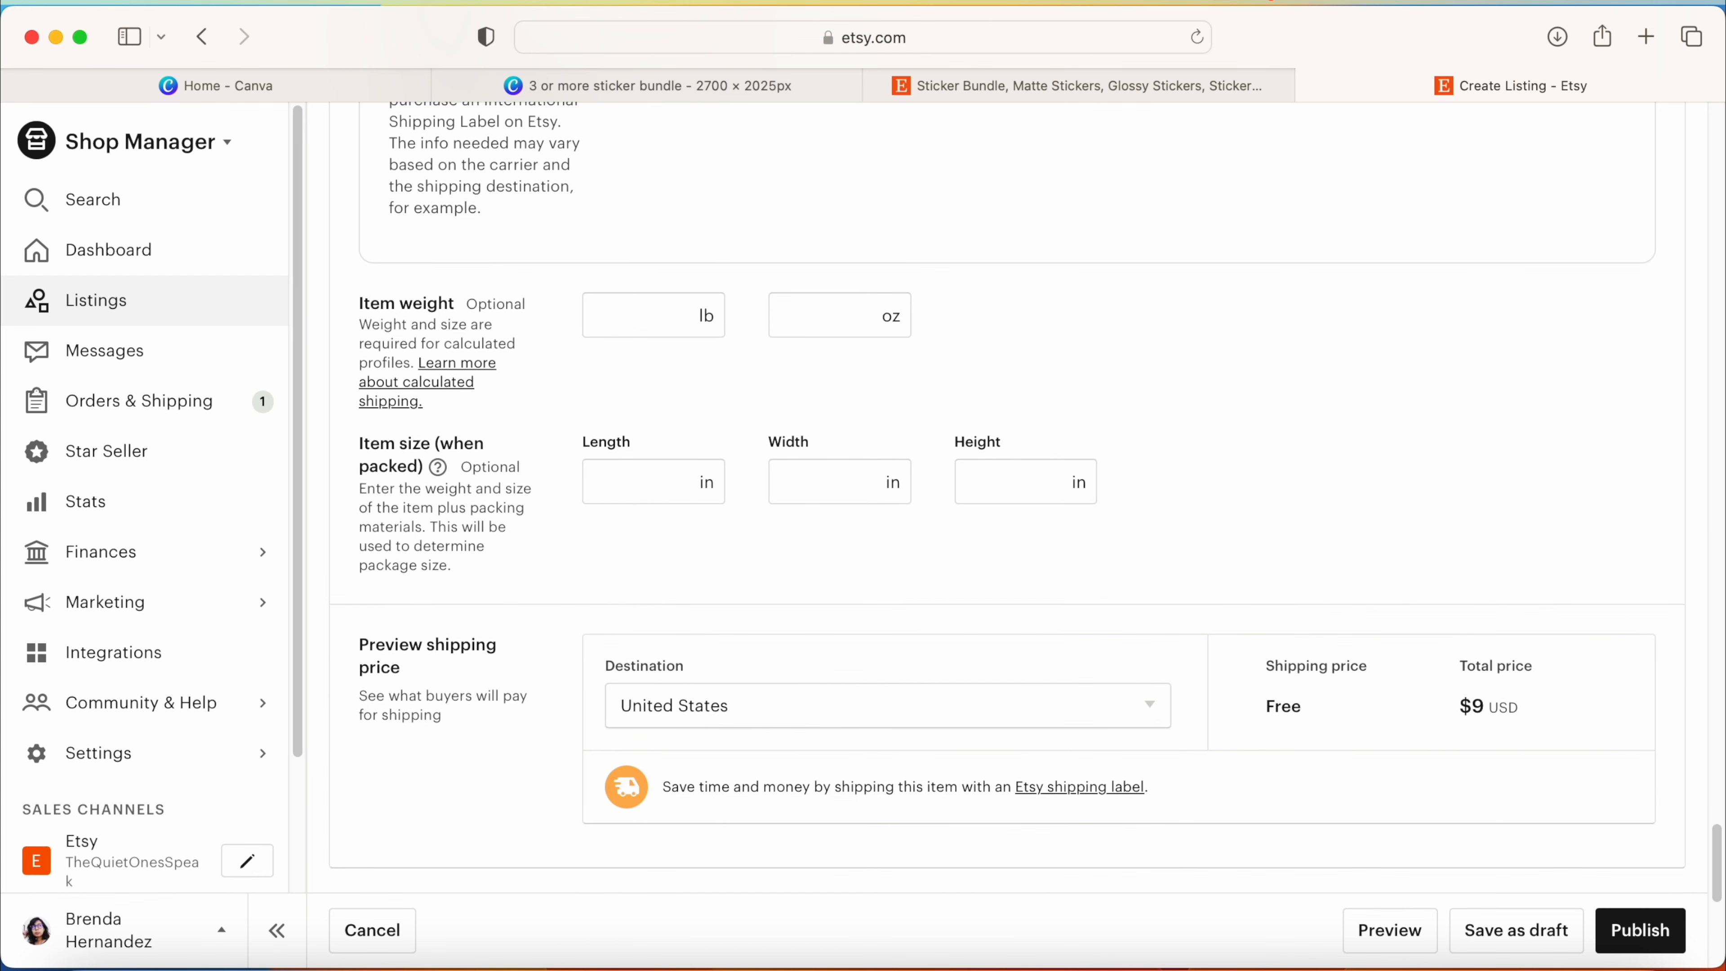
{"action": "scroll", "coordinate": [1007, 497], "scroll_direction": "up", "scroll_amount": 4}
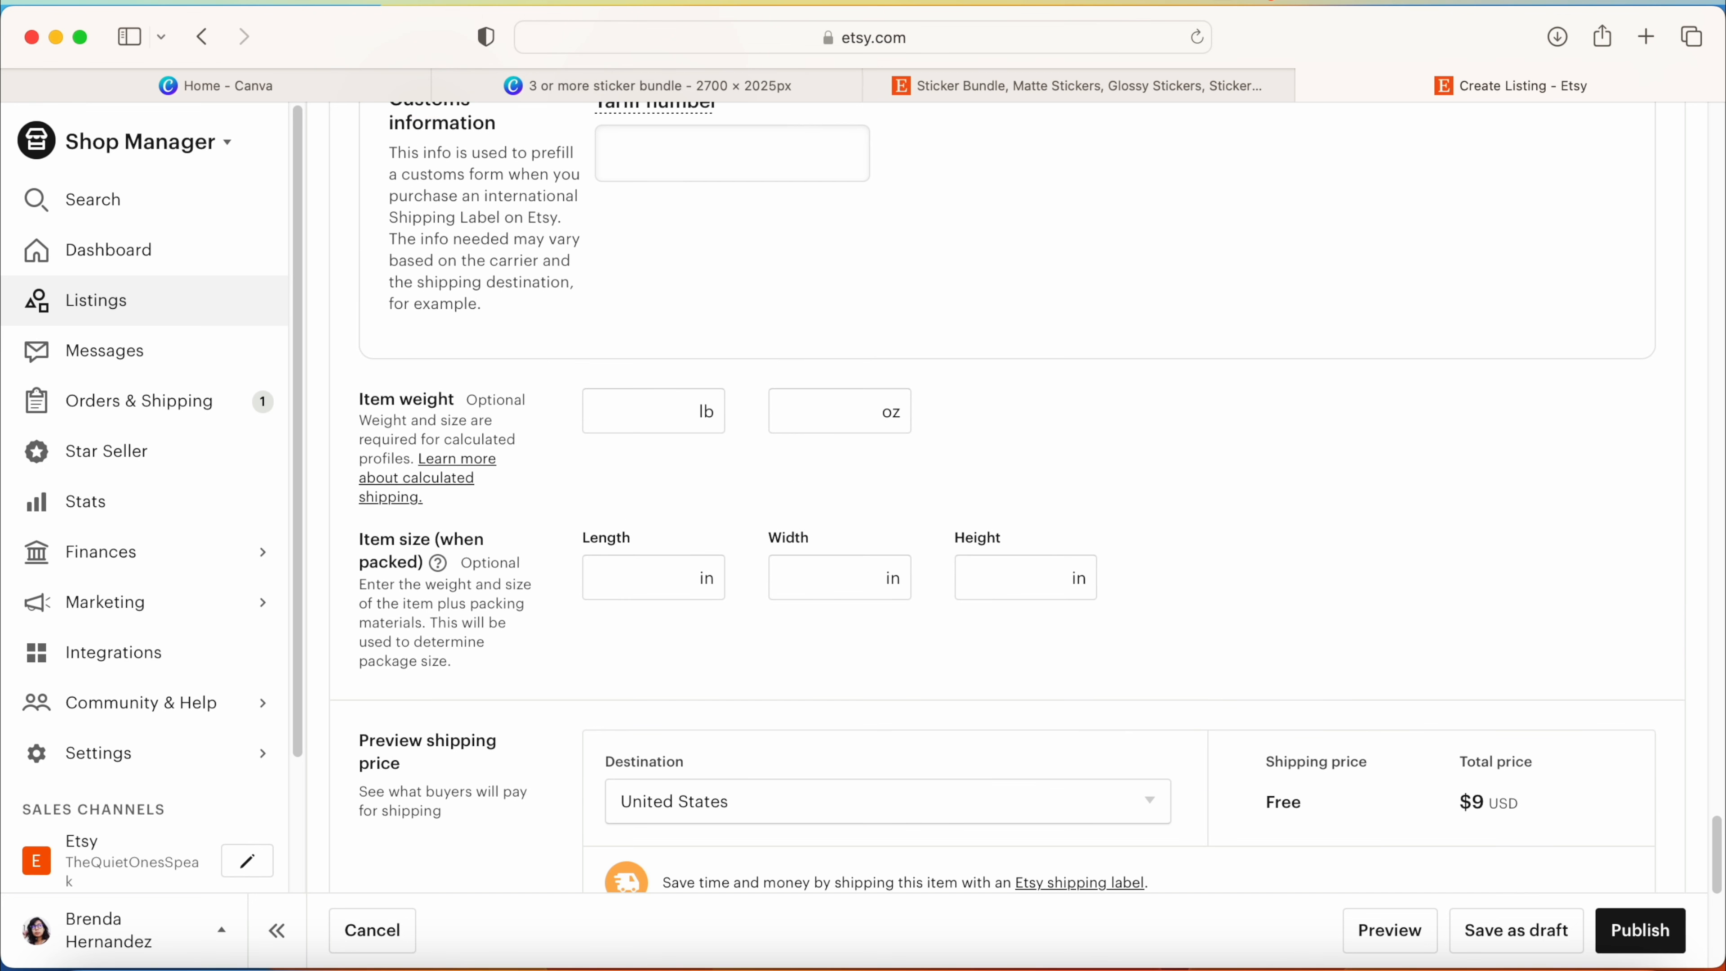
{"action": "left_click", "coordinate": [1116, 95]}
{"action": "scroll", "coordinate": [1087, 476], "scroll_direction": "down", "scroll_amount": 6}
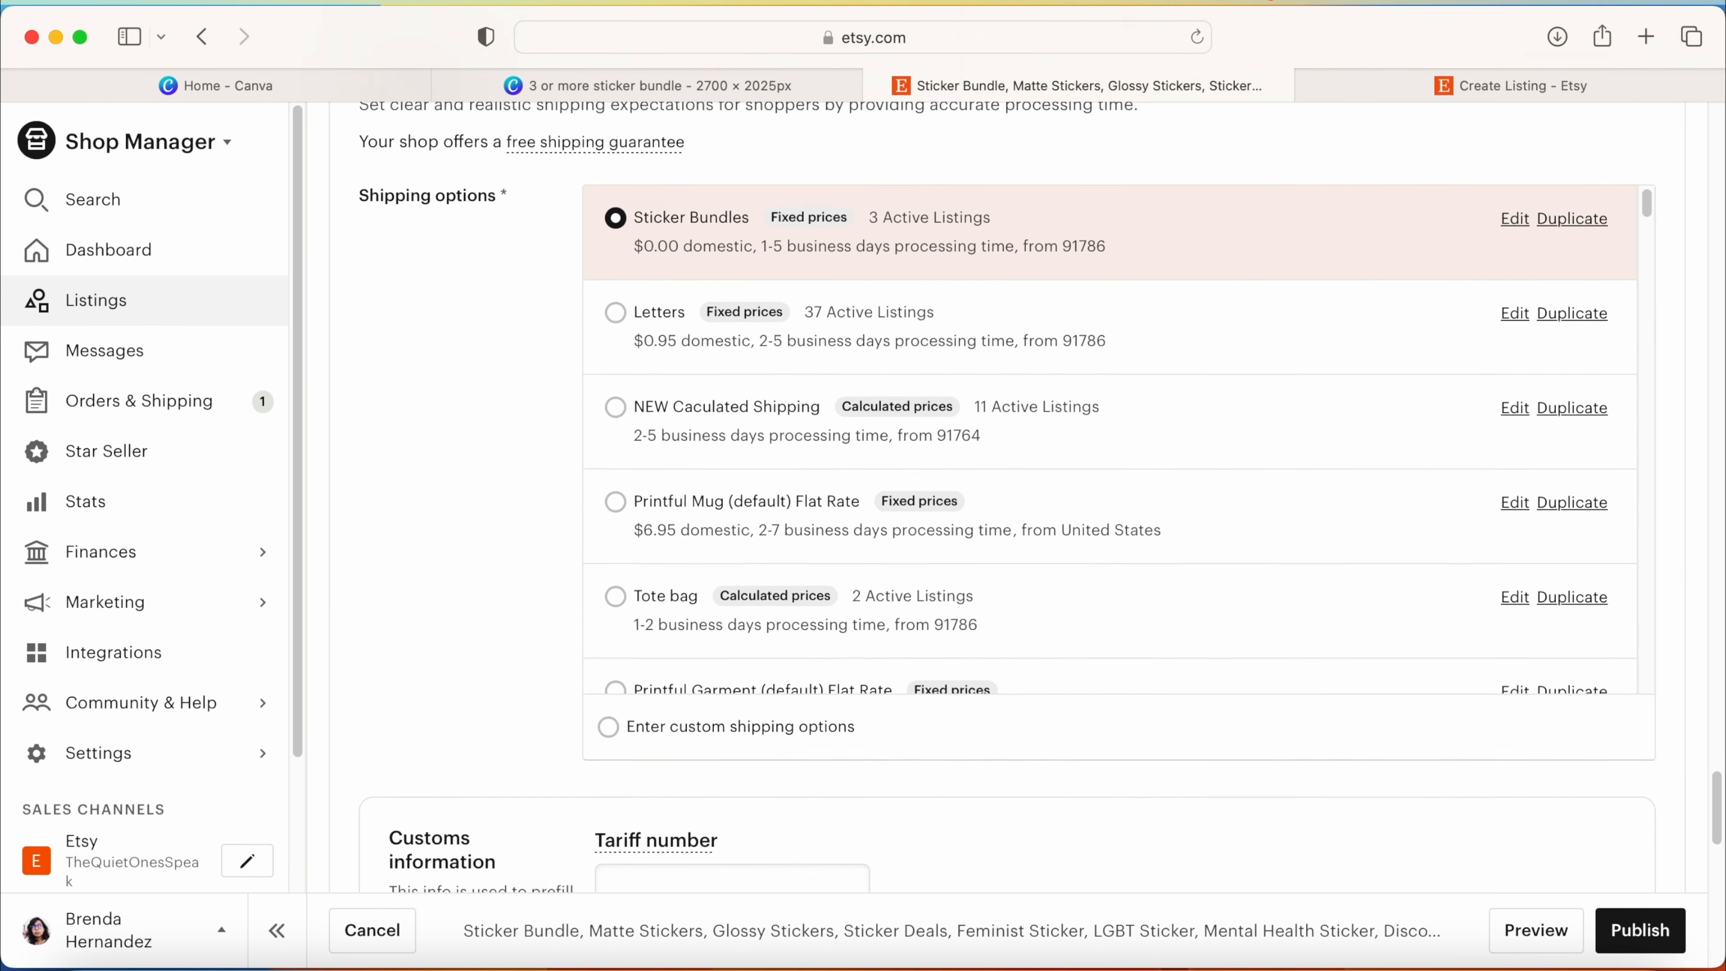